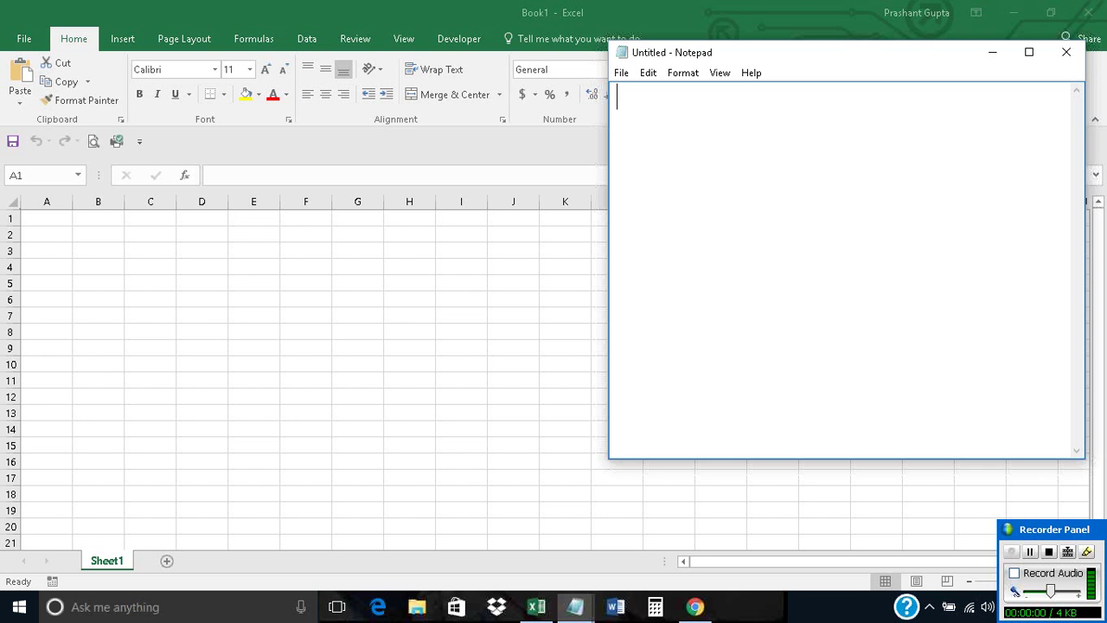
Write the intro on changing sheet1's tab colour from cell A1's value, starting an 'If A' rule line
text(Hello)
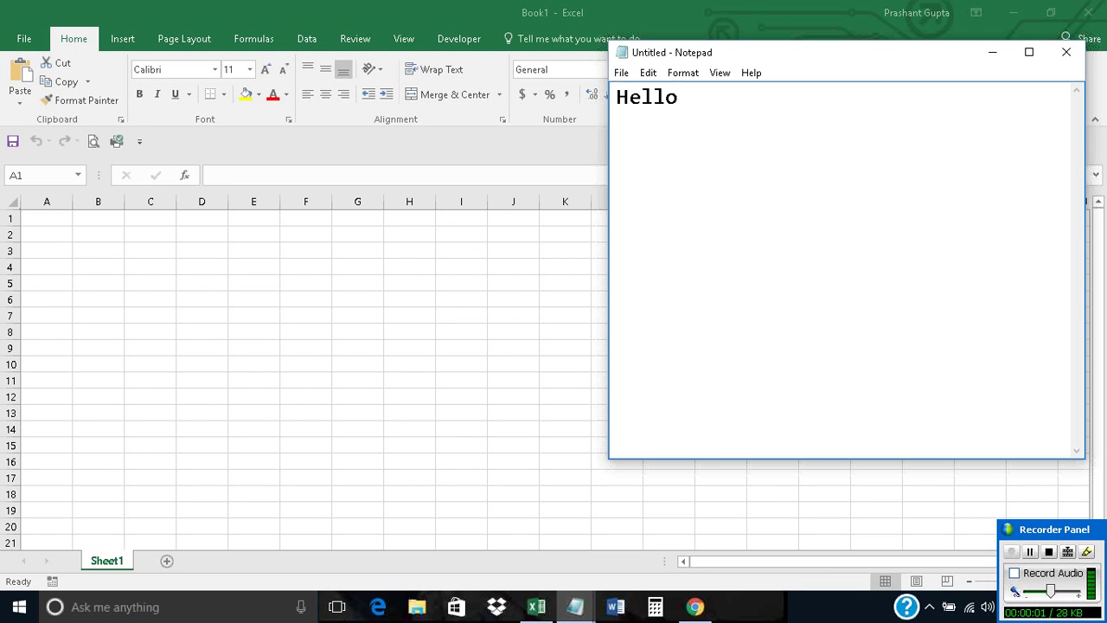
text(, In this vid)
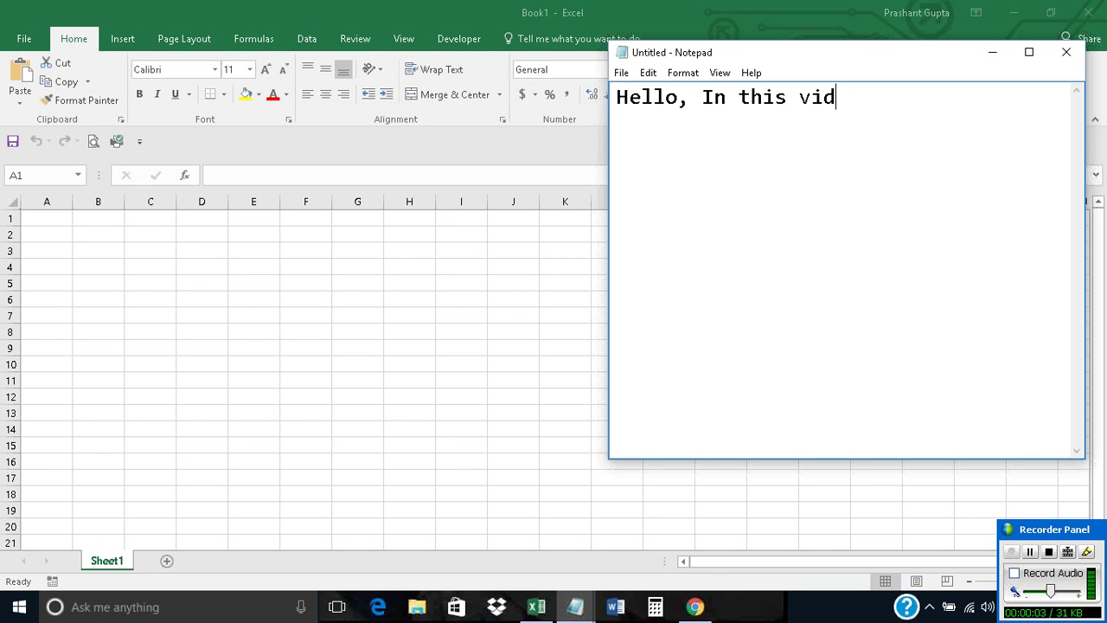
text(eo, I will)
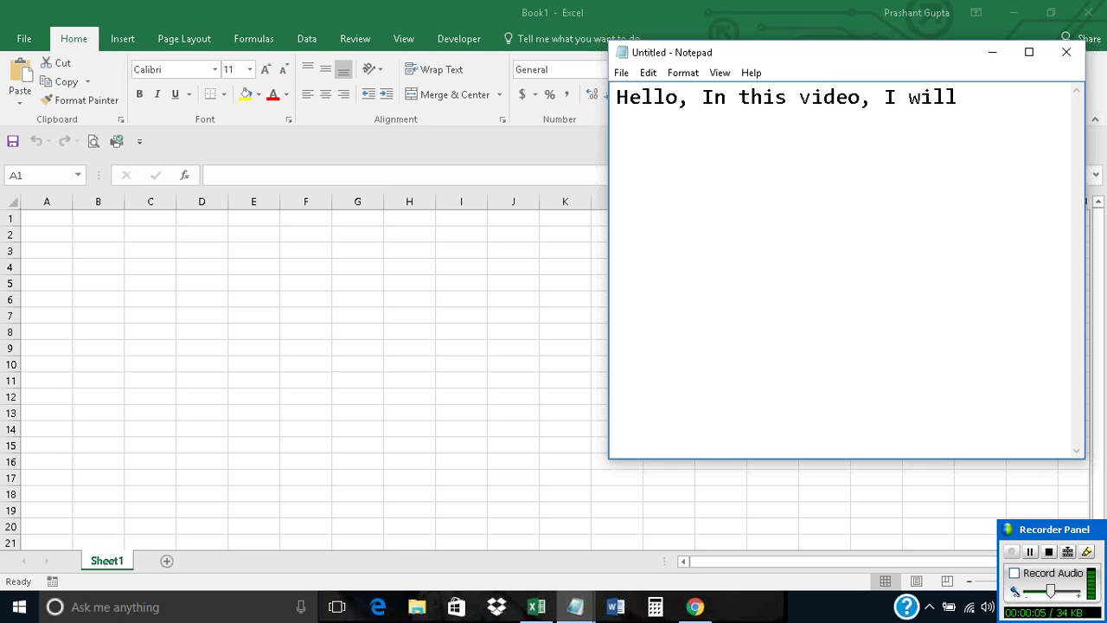
text( show how to )
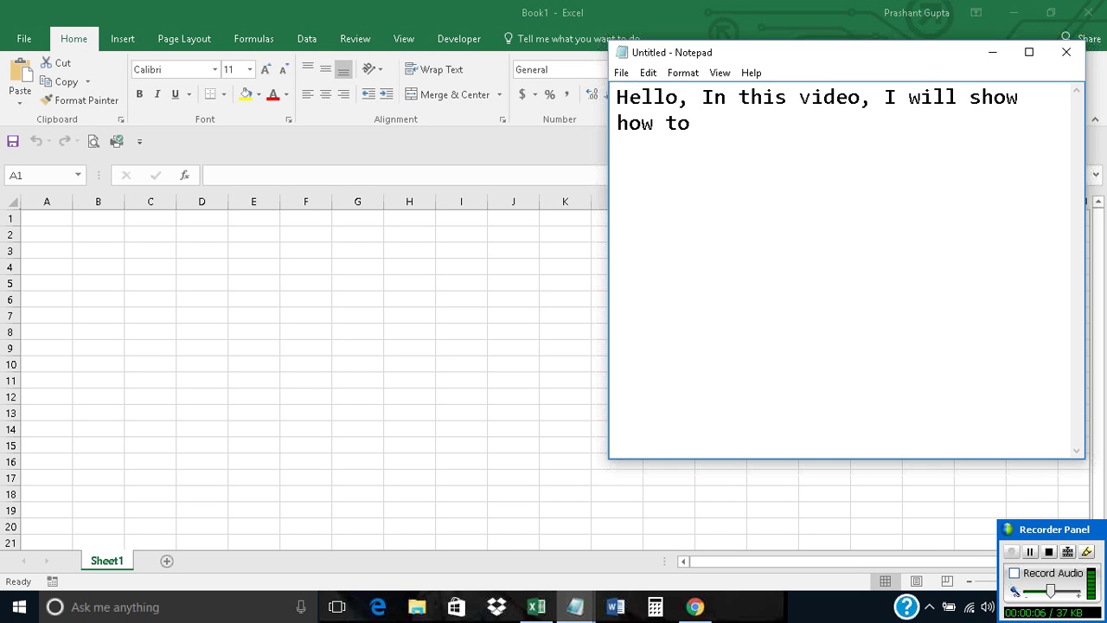
text(change one she)
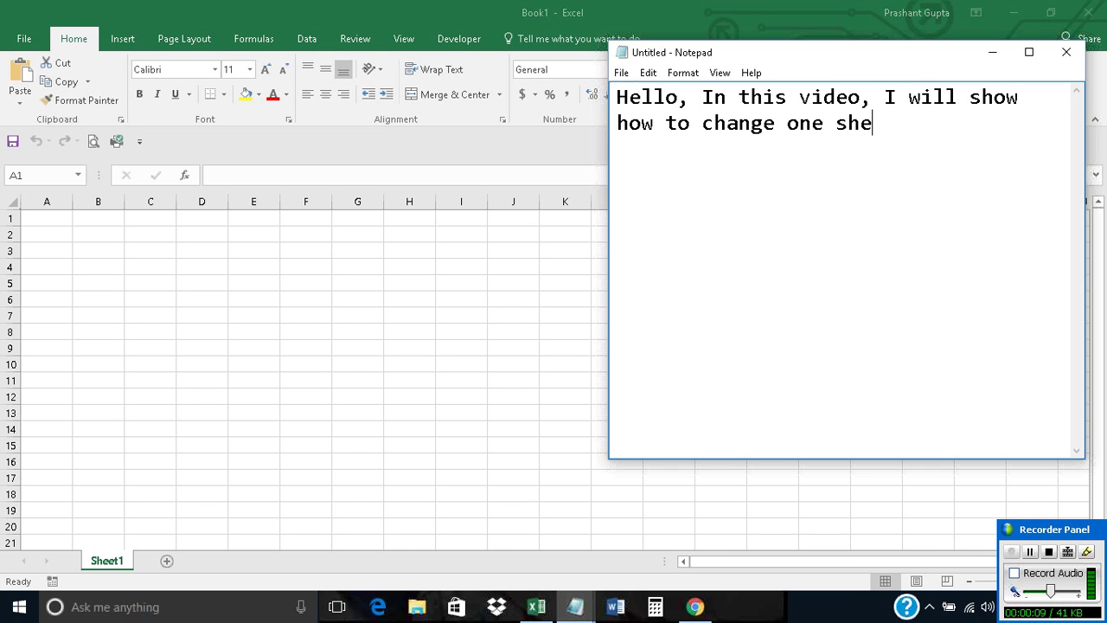
text(et tab colo)
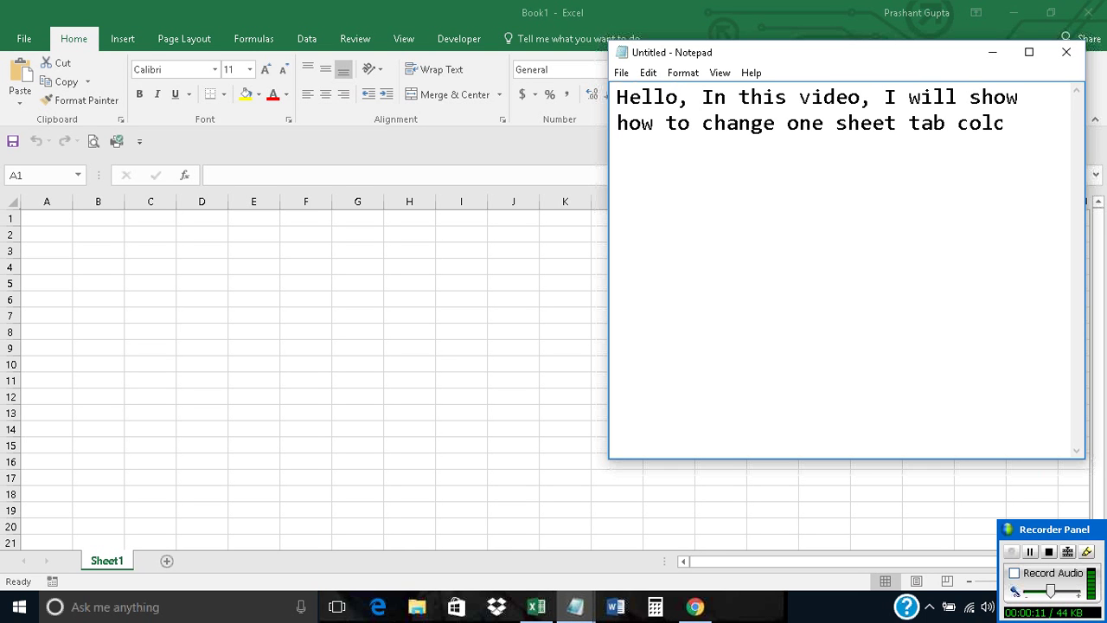
text(r base)
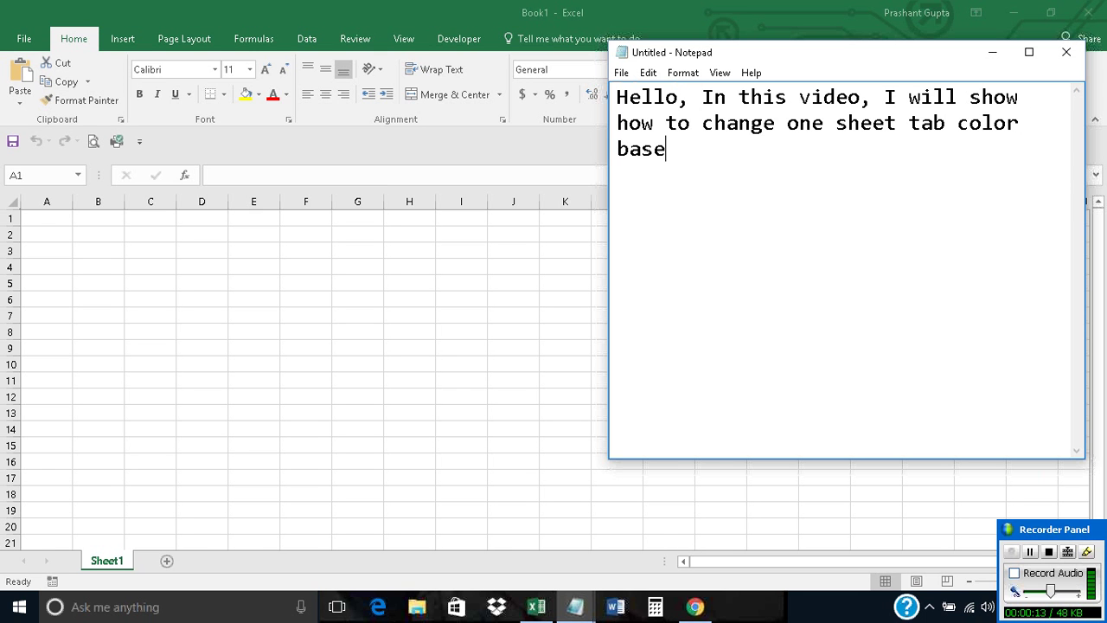
text(d on o)
text(ne cell vale)
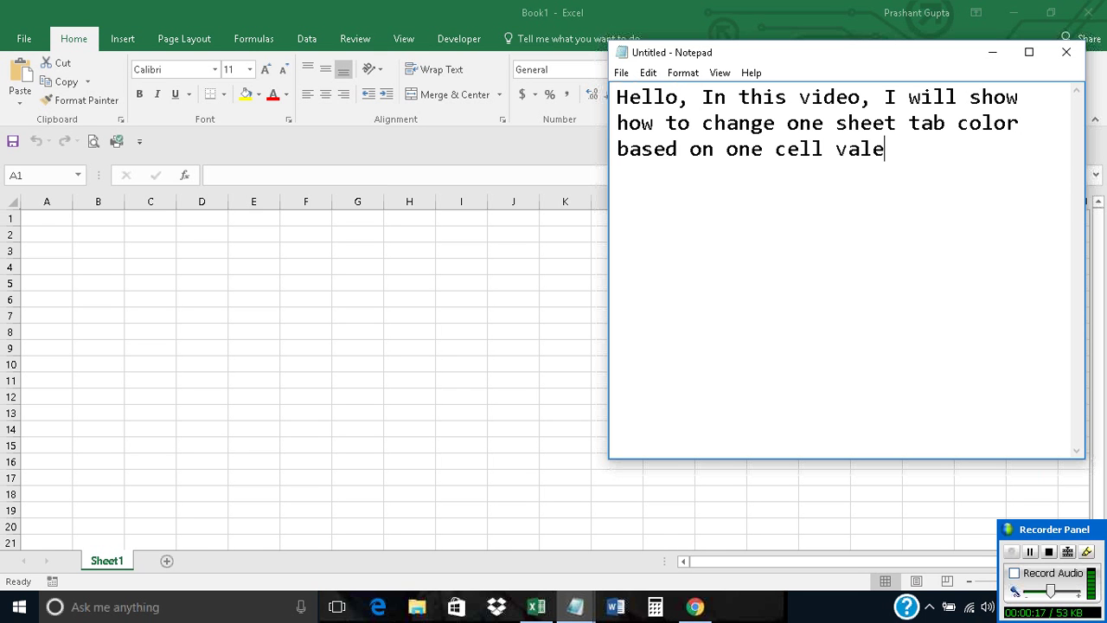
text( in Excel)
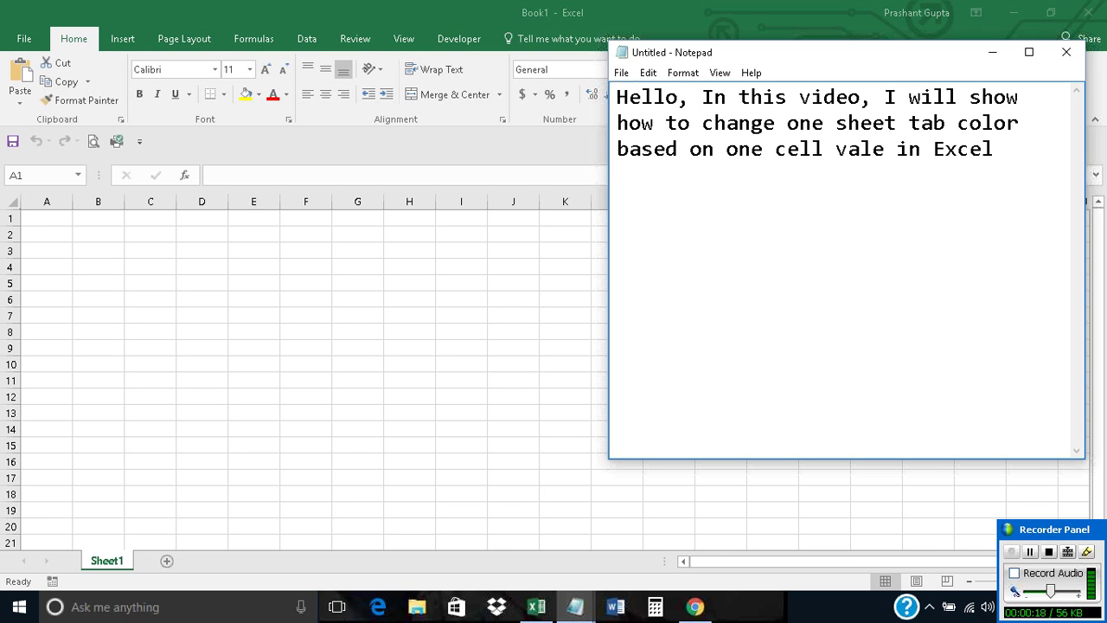
text( using VBA.)
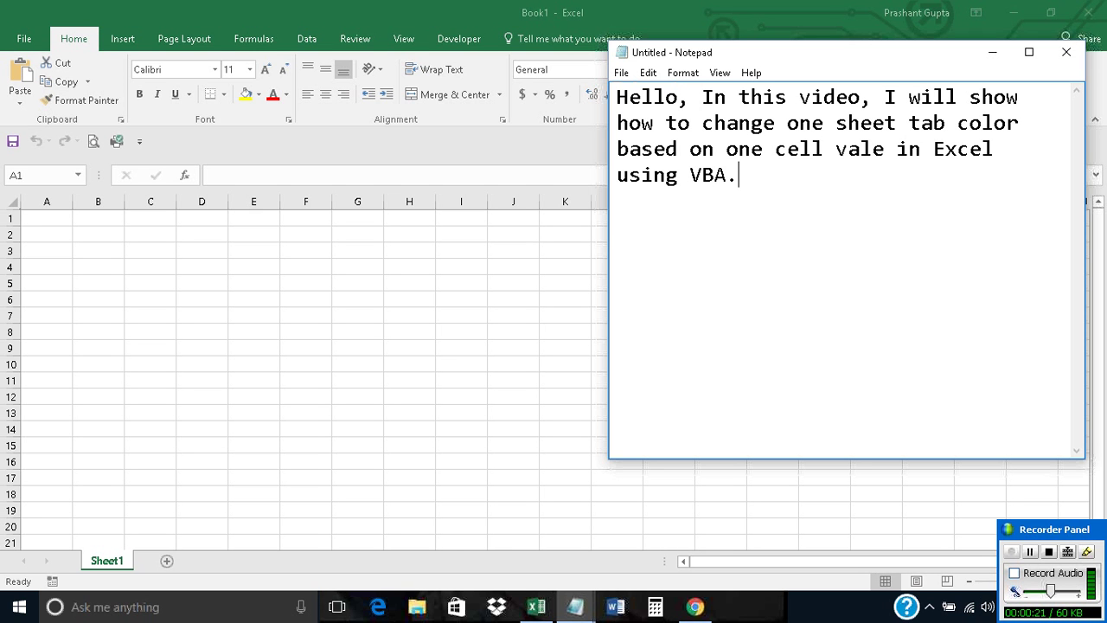
key(Return)
key(Return)
text(So, le)
text(t's get s)
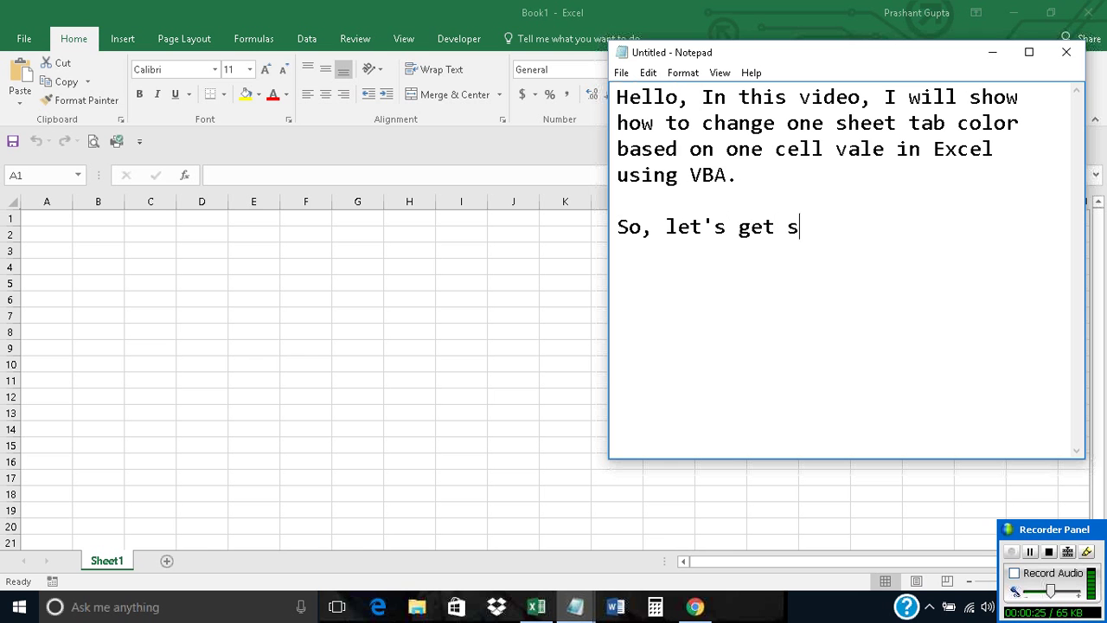
text(tarted.  )
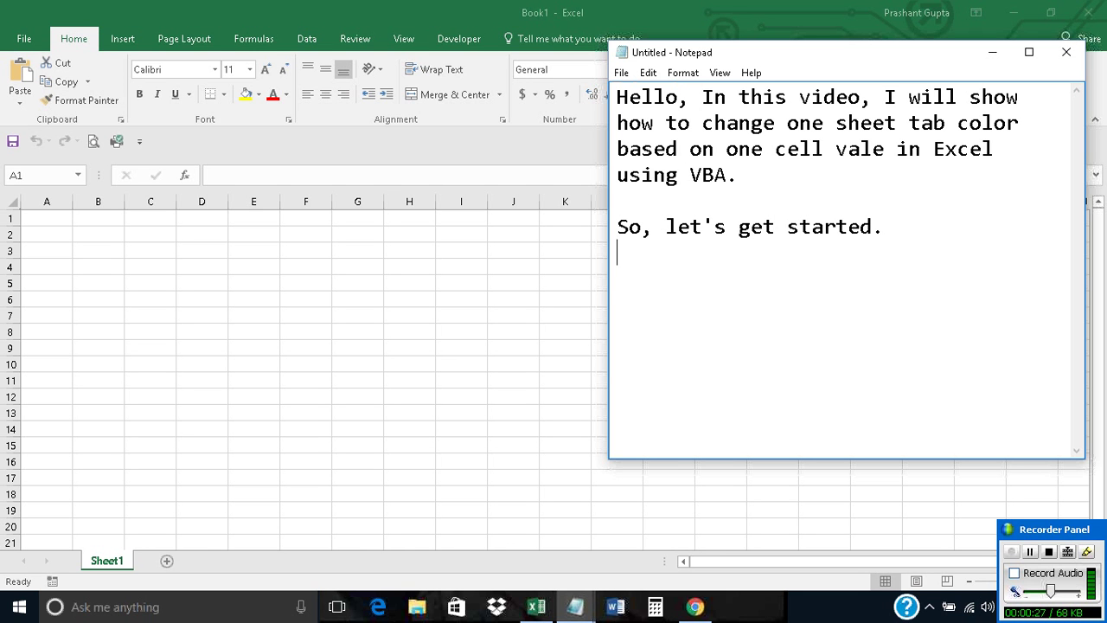
text(So)
text(, here I wan)
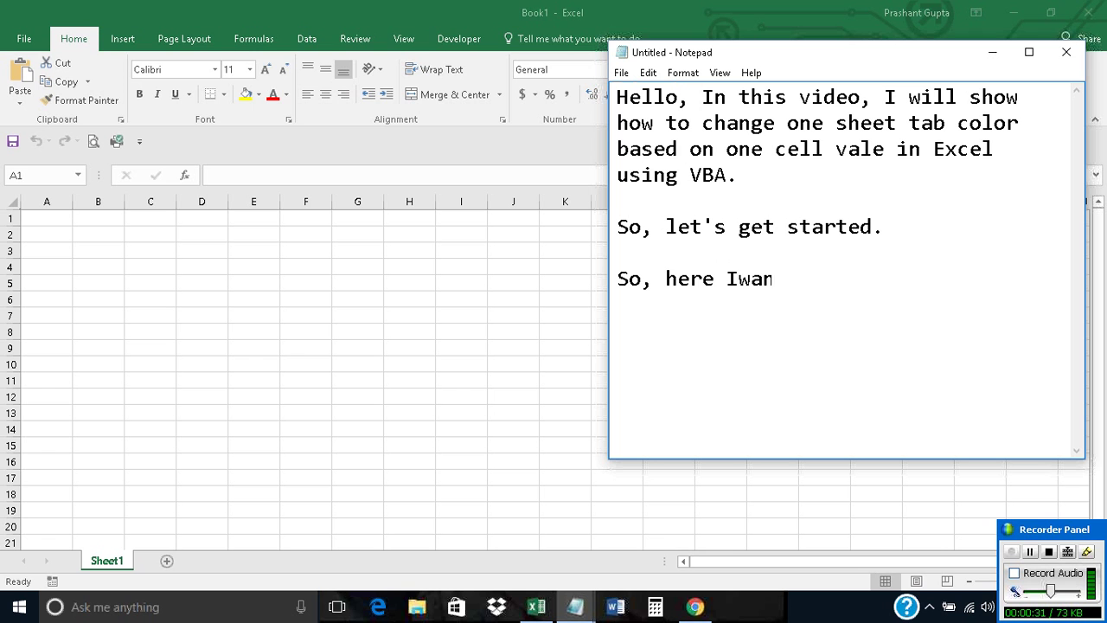
key(BackSpace)
key(BackSpace)
key(BackSpace)
text(want t)
text(o change th)
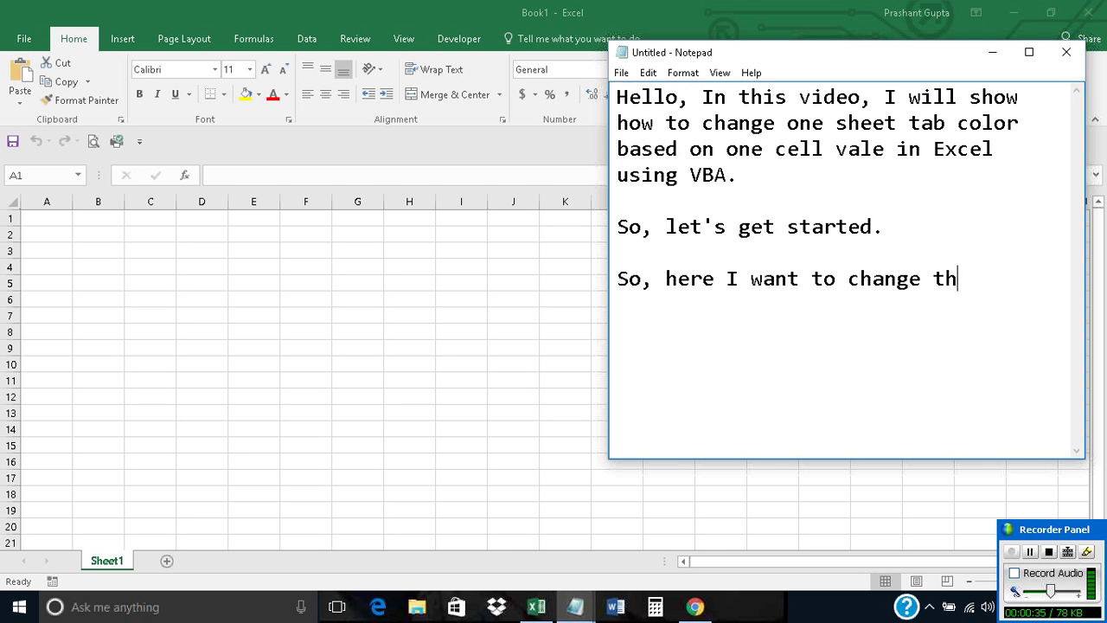
text(e sheet ta)
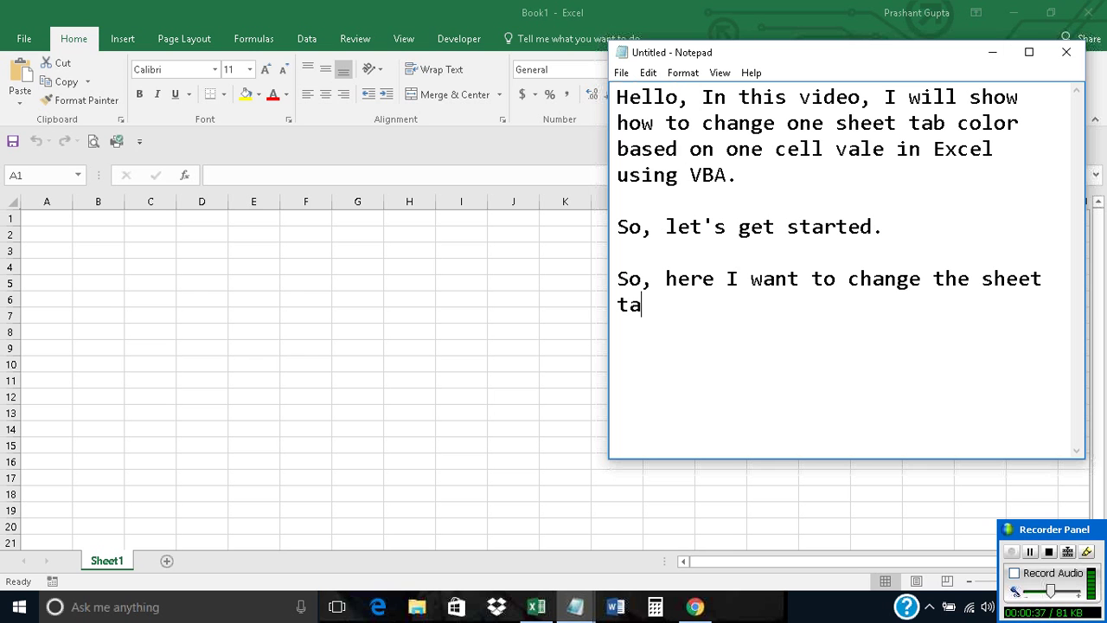
text(b color)
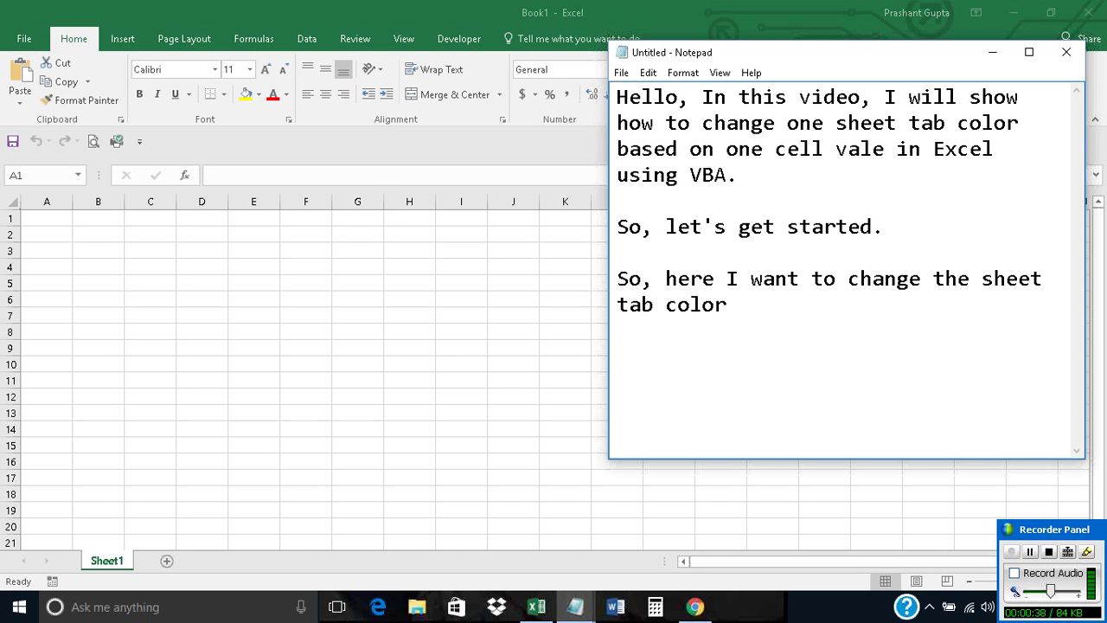
text( of sheet1)
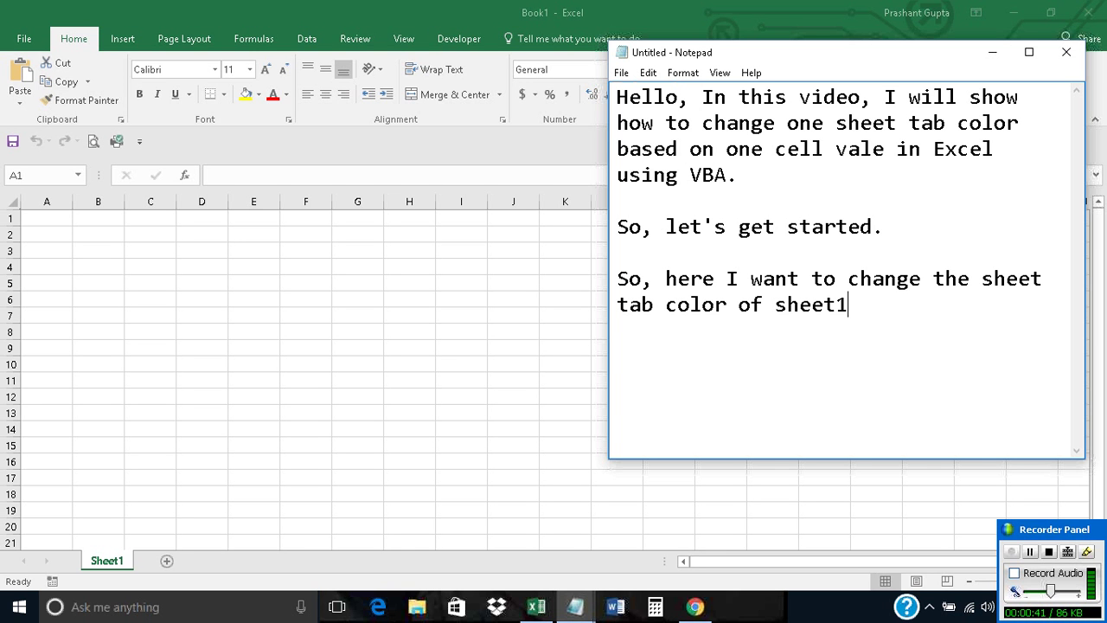
text( base)
text(d o)
key(BackSpace)
key(BackSpace)
key(BackSpace)
text(ed on the valu)
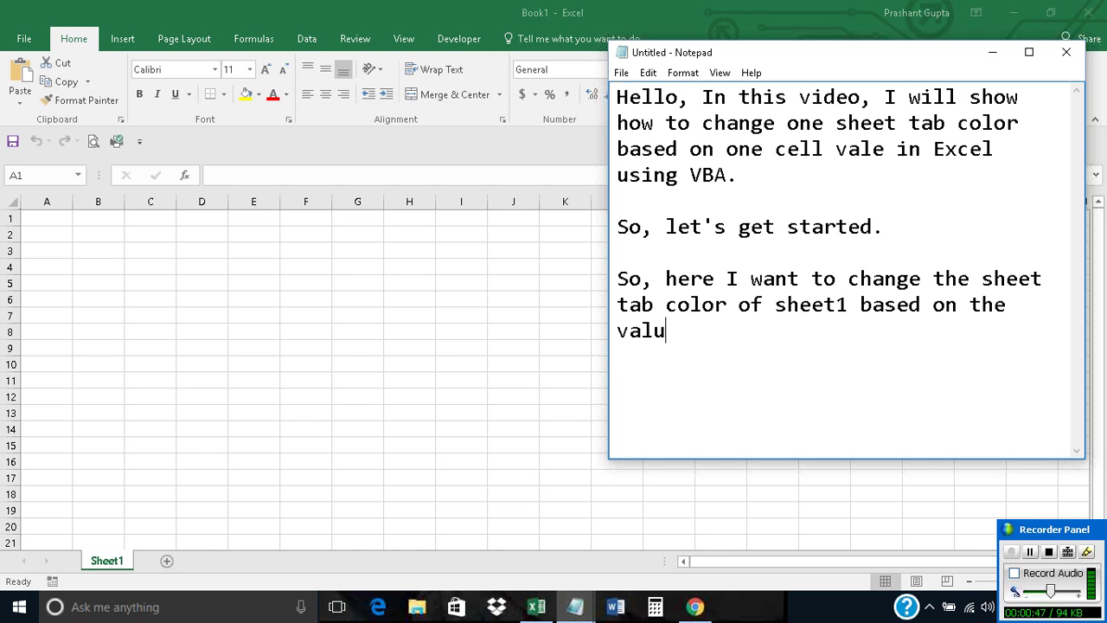
text(e of cell )
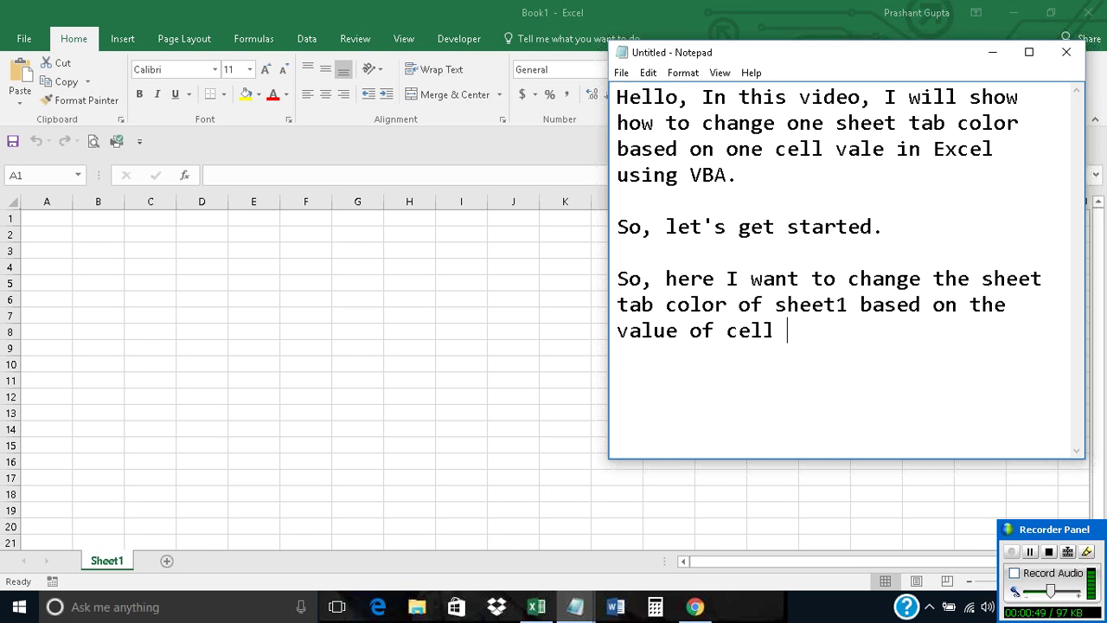
text(A1 as below)
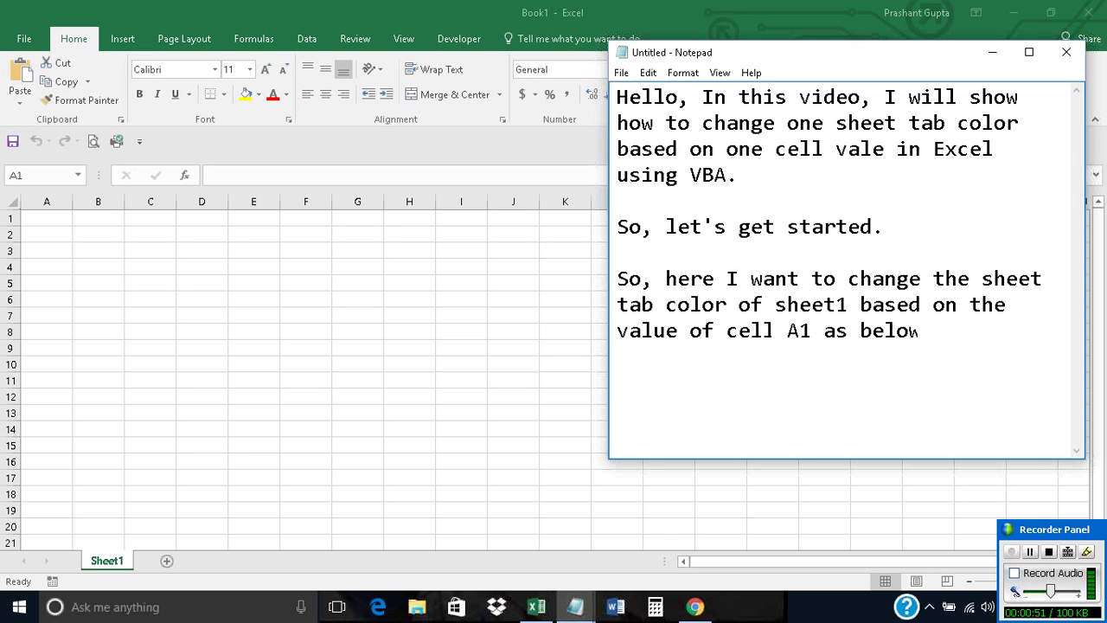
text(.  If AS)
key(BackSpace)
List the A1 rules: "False" then Red, "True" then Green, anything else then Blue
text(1)
text(=)
text("")
key(BackSpace)
text(False)
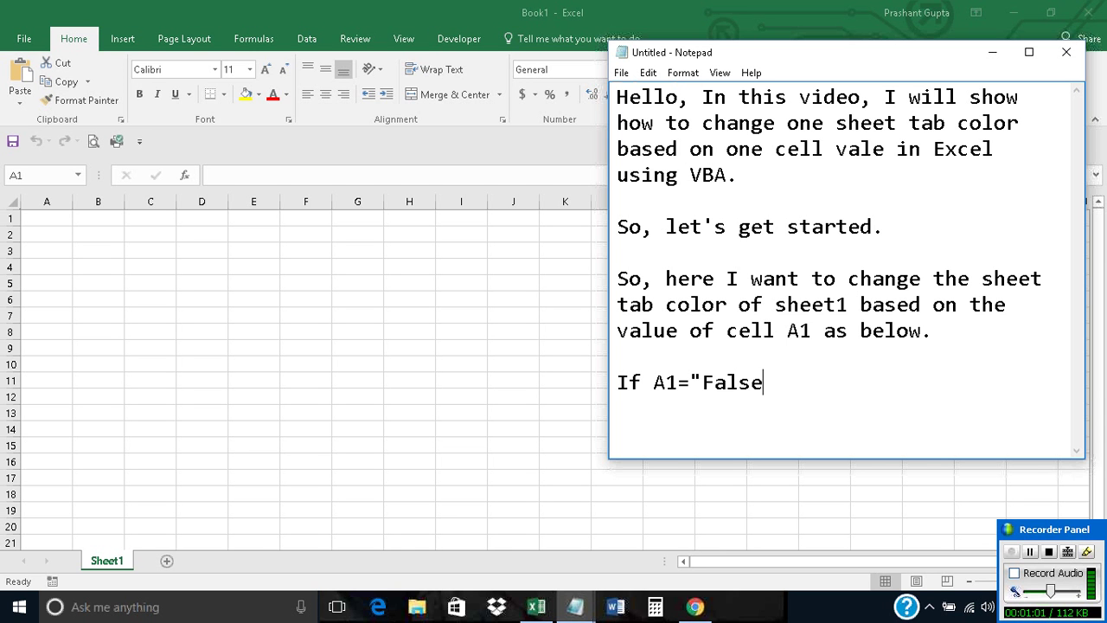
text(")
text( then R)
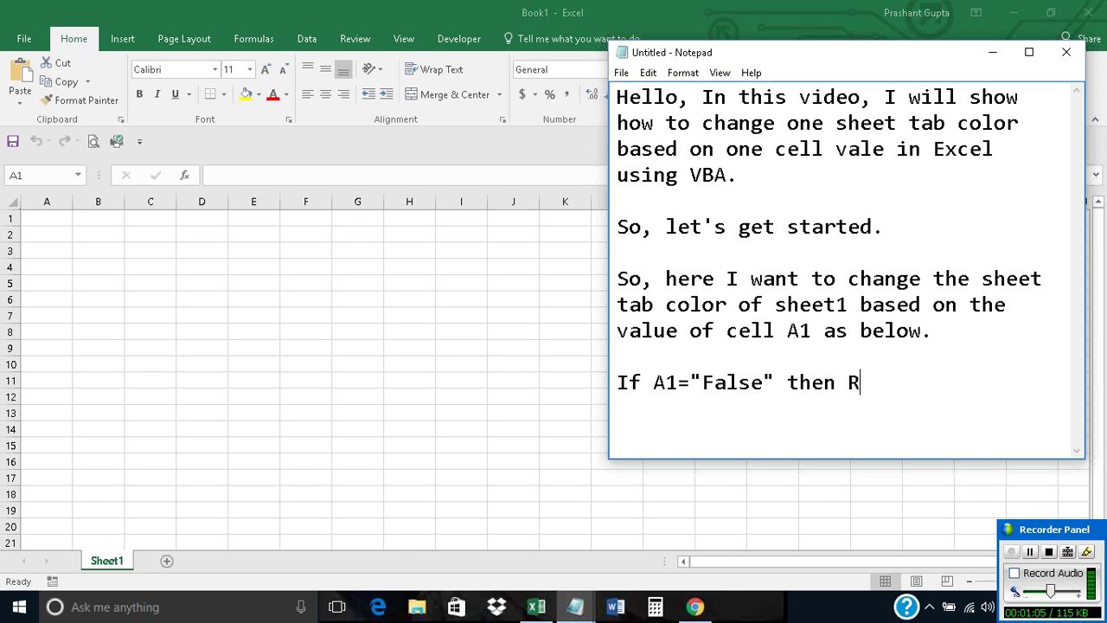
text(ed )
text(I)
text(f A)
text(1)
text(=)
text("Tr)
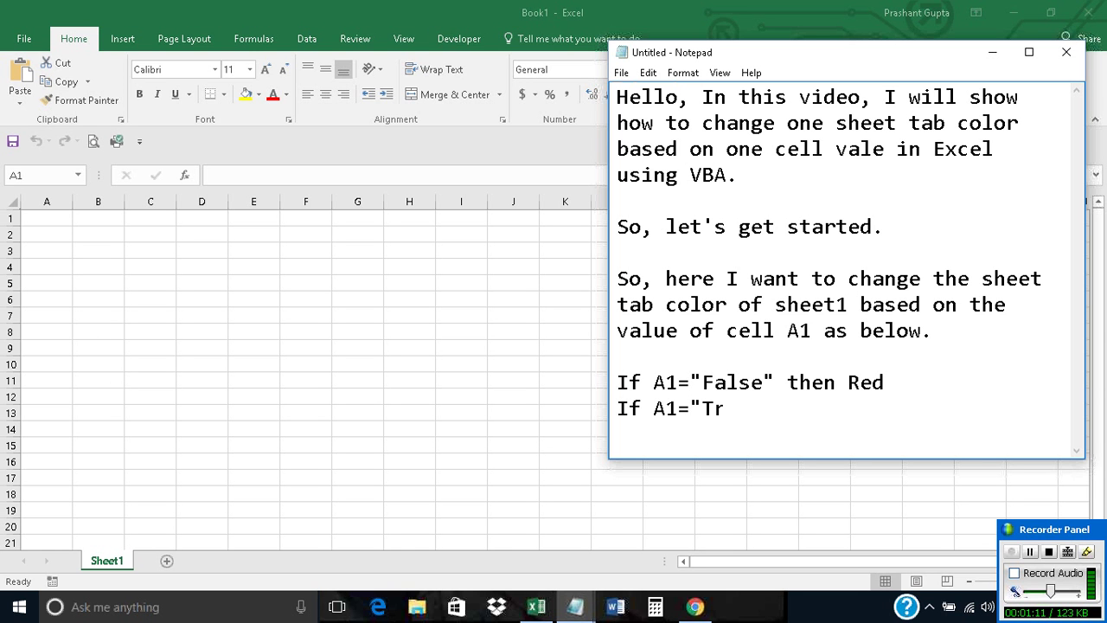
text(ue)
text("")
key(BackSpace)
text(t)
text(hen Green)
key(Return)
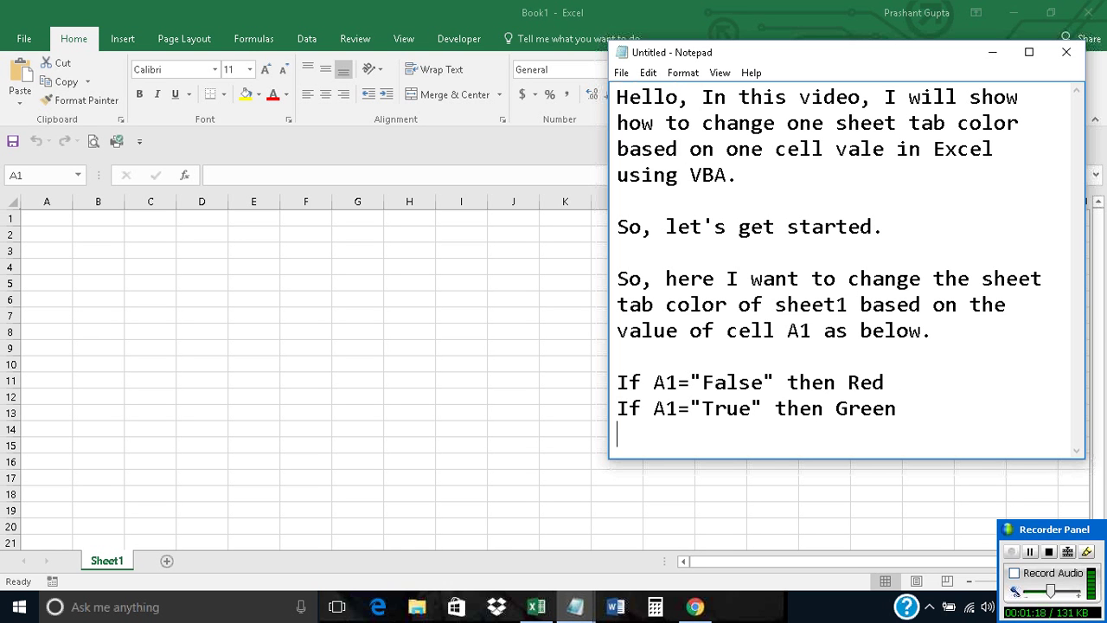
text(IF)
key(BackSpace)
text(f)
text( A1)
text(= somet)
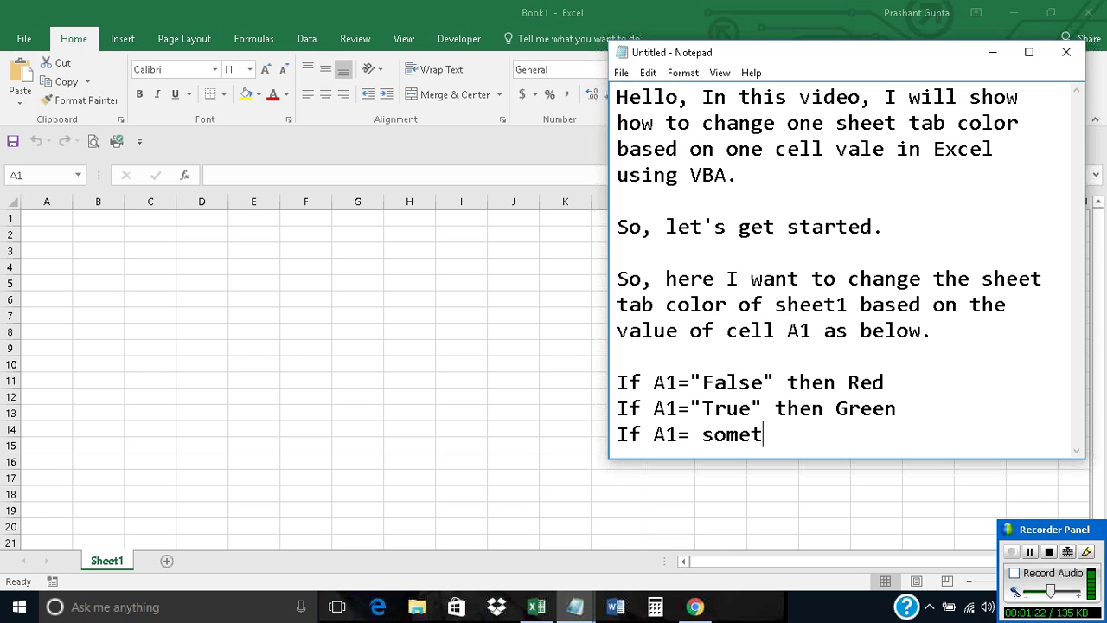
text(hing else then )
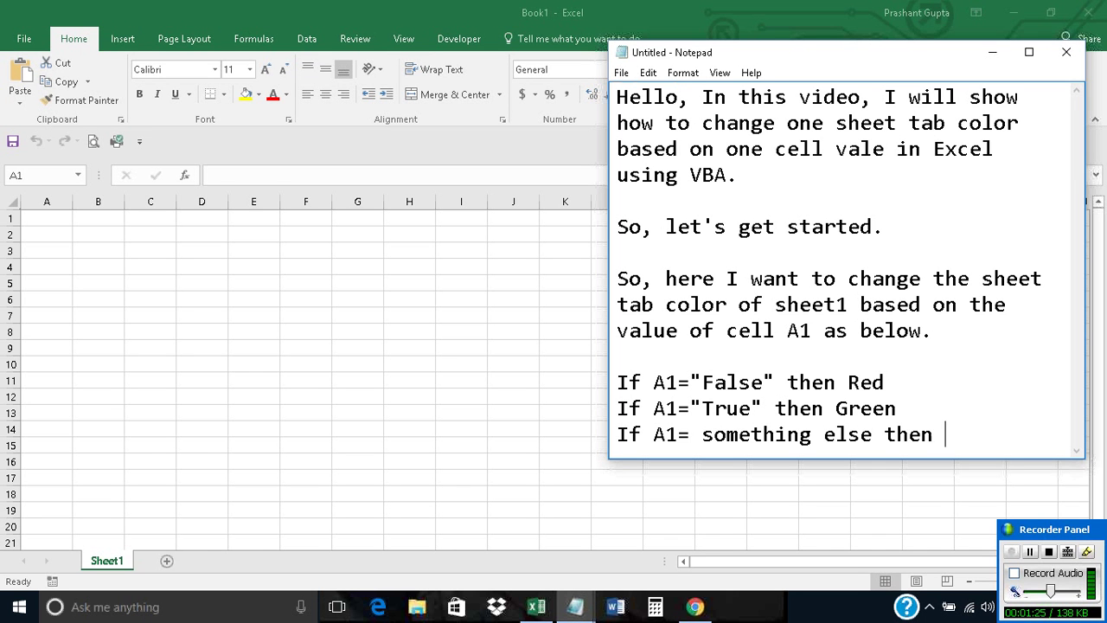
text(Blue)
Add 'So, let me show how to get this done.' and minimize Notepad to reveal Excel
key(Return)
key(Return)
text(So, let )
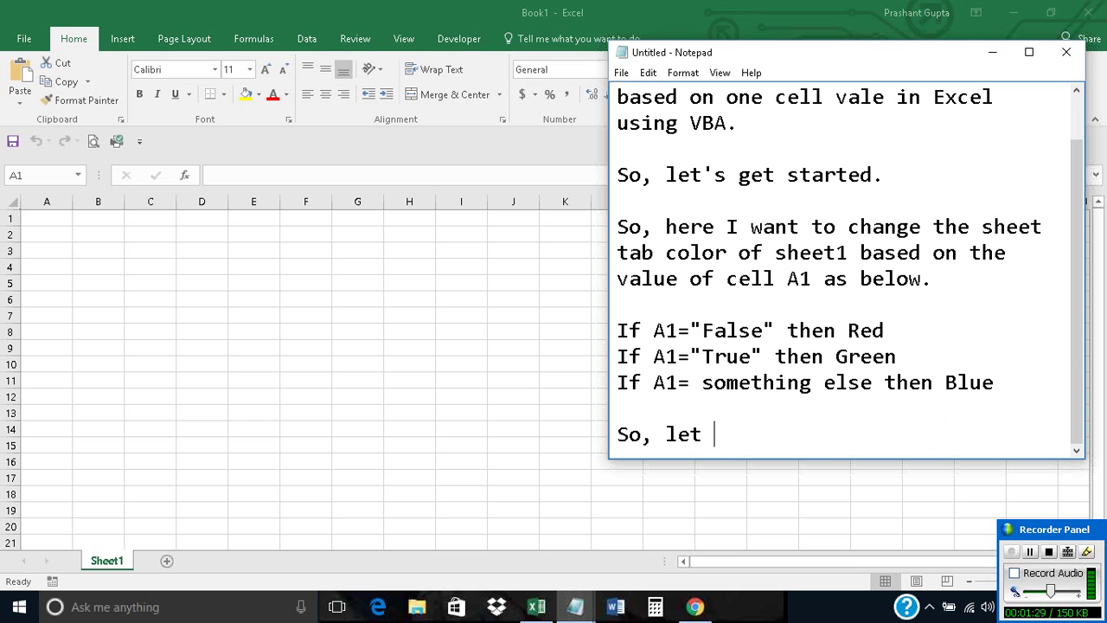
text(me show how to ge)
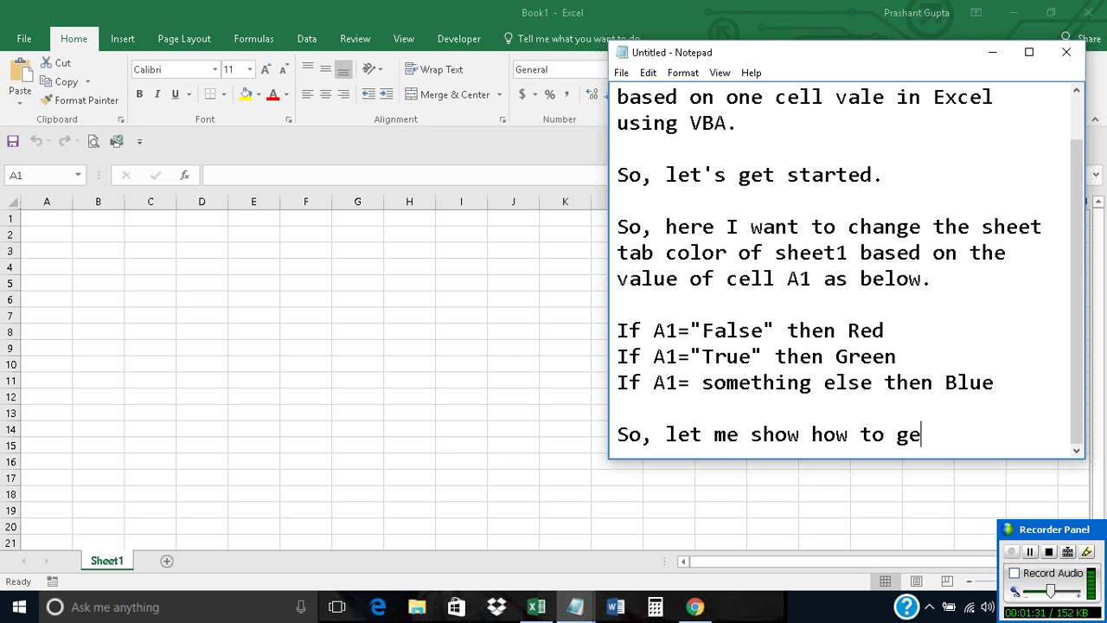
text(t this done)
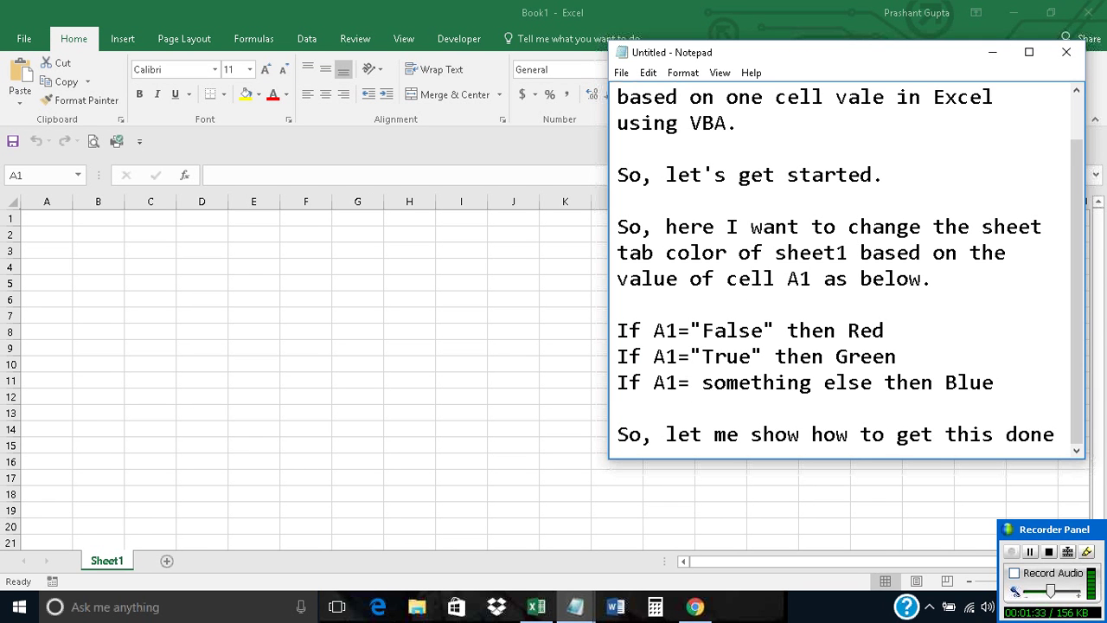
text(.)
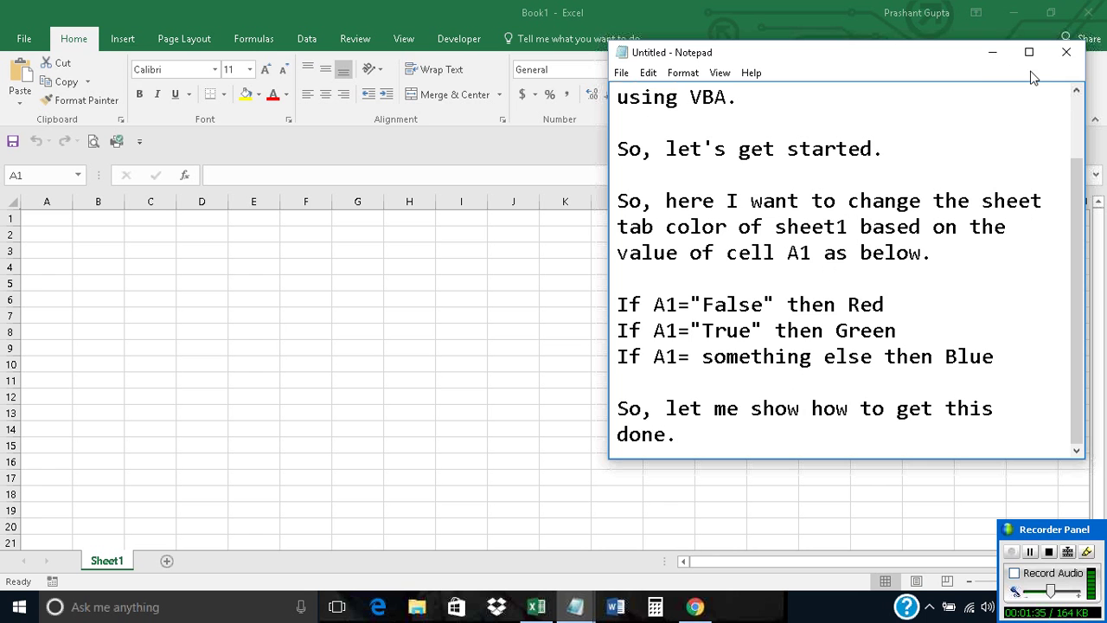
click(994, 52)
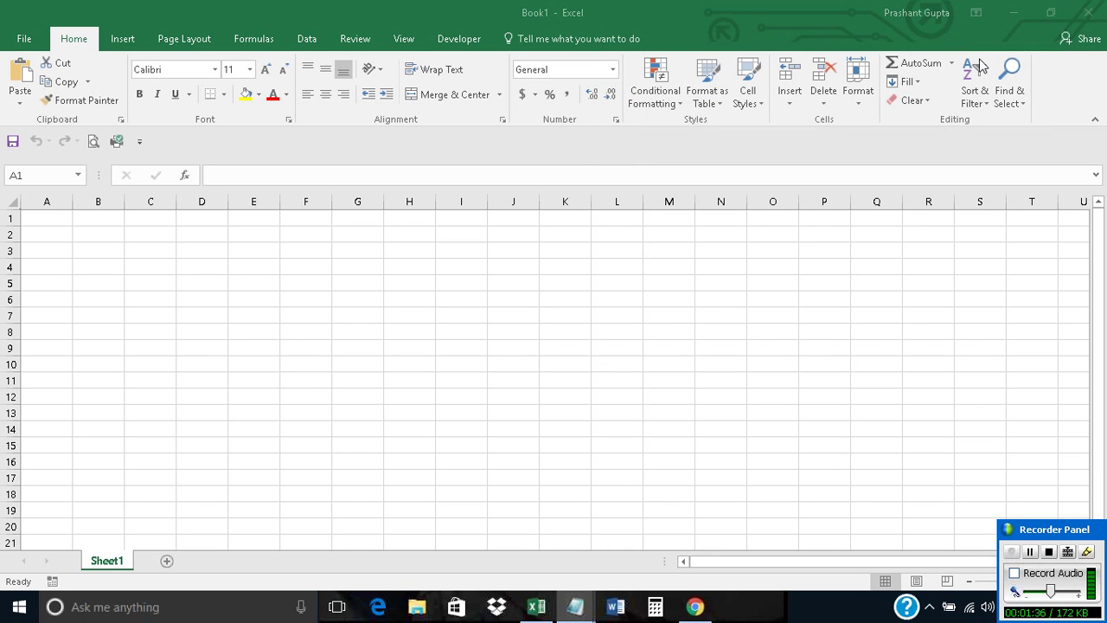
Use View Code on the Sheet1 tab's context menu to open its VBA module
right_click(110, 564)
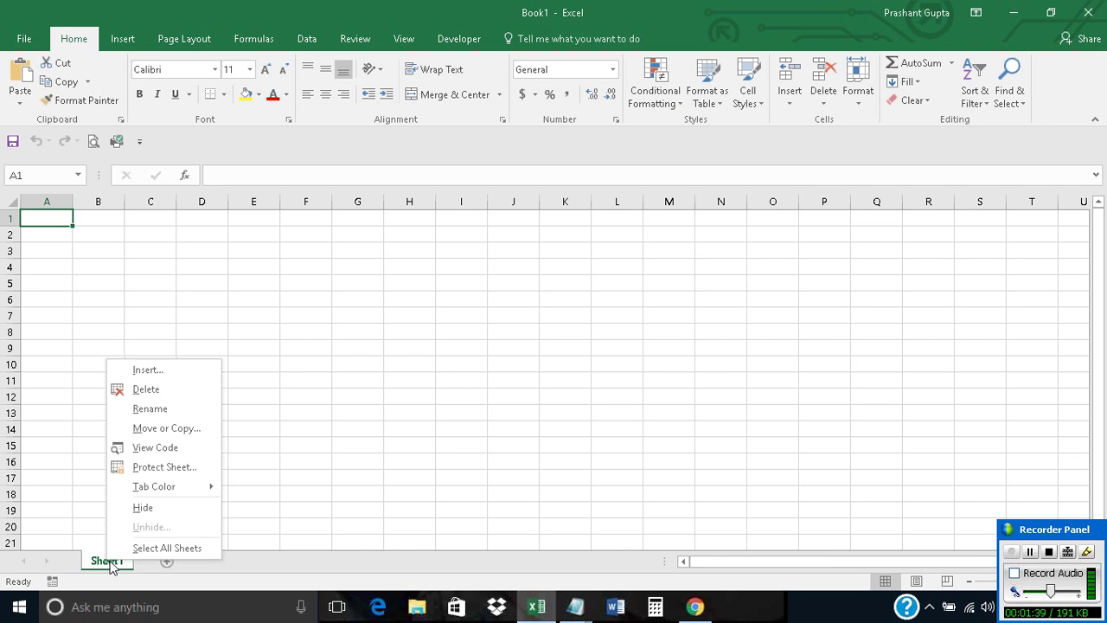
click(110, 564)
right_click(110, 564)
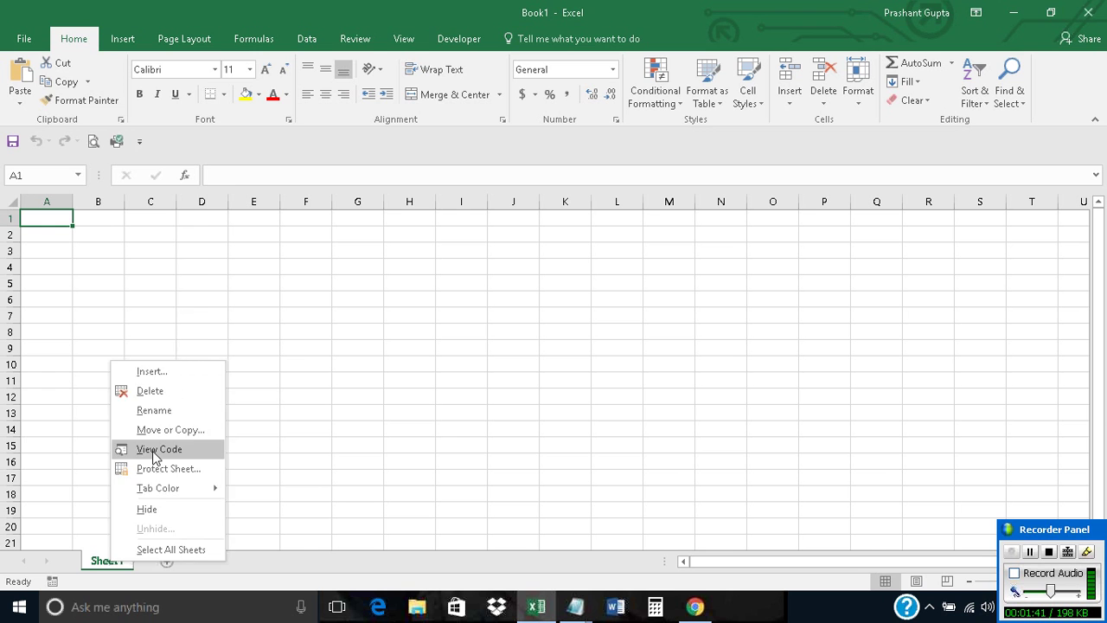
click(158, 450)
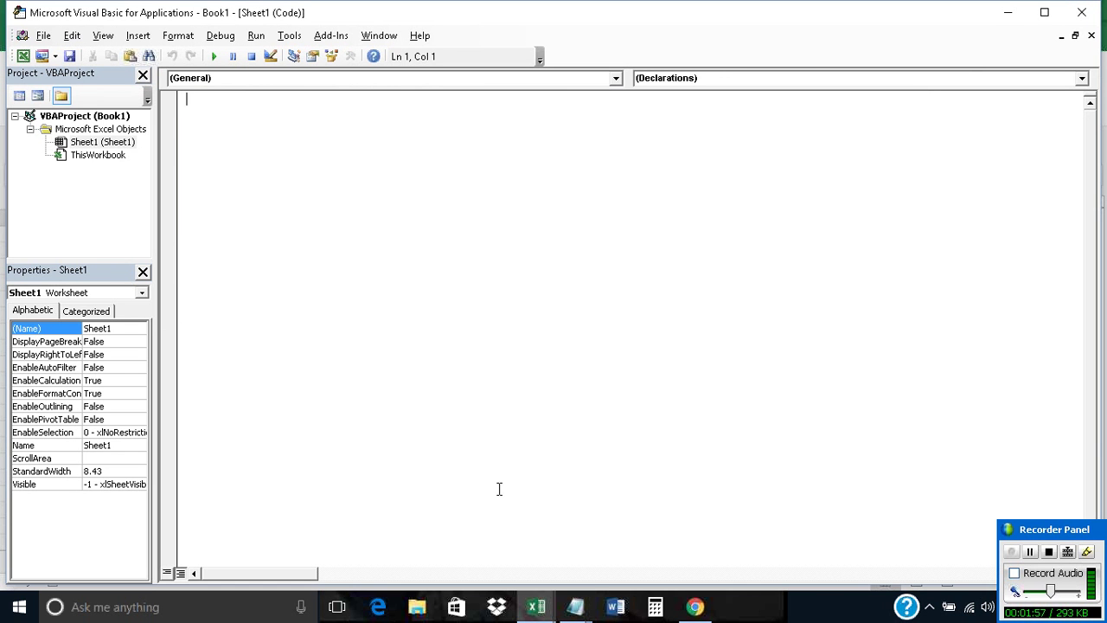
Copy all the VBA code from the Notepad file
mouse_move(575, 607)
click(636, 529)
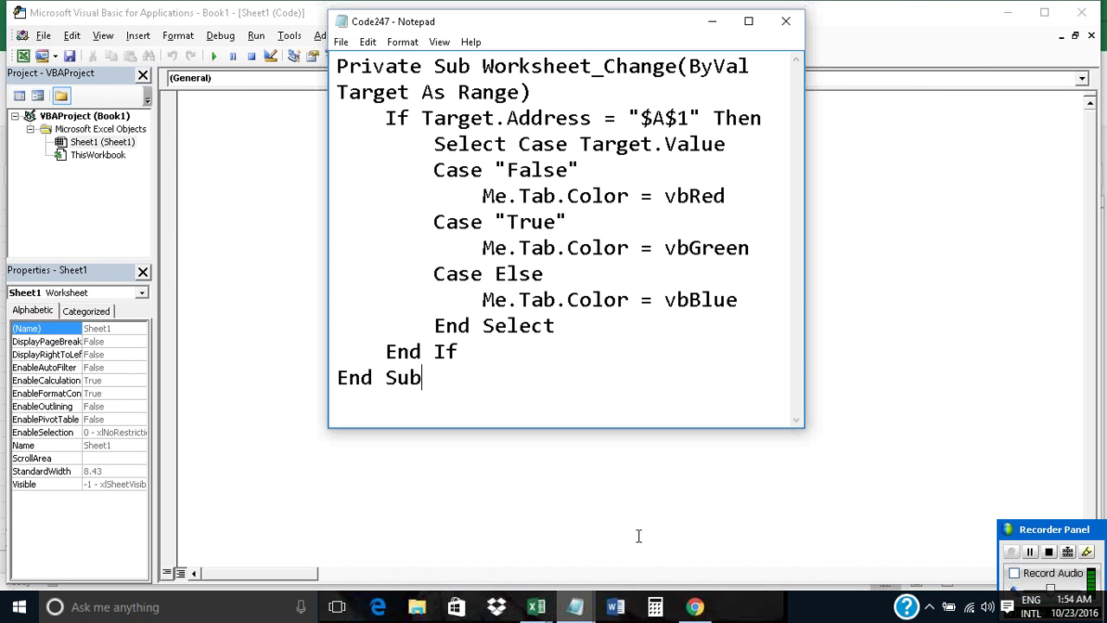
key(ctrl+a)
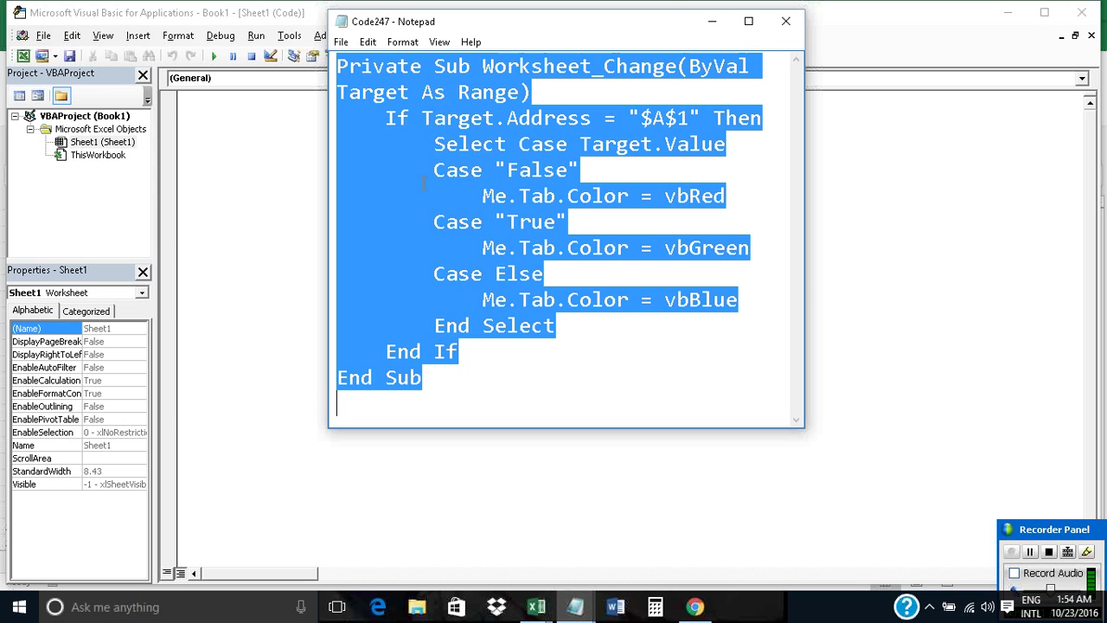
right_click(373, 167)
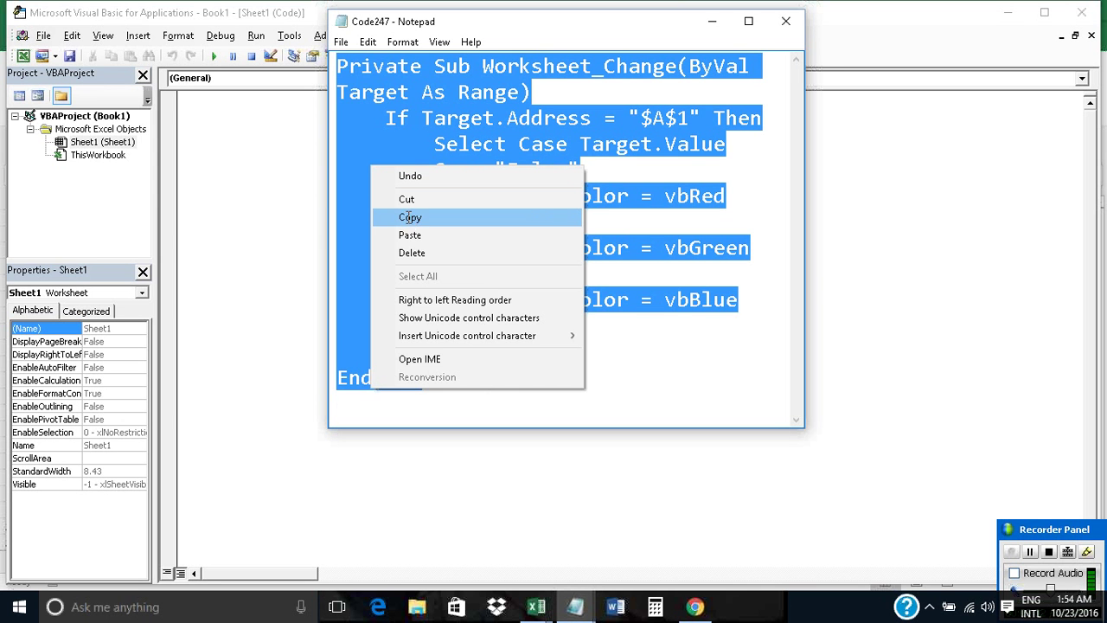
click(410, 217)
click(712, 21)
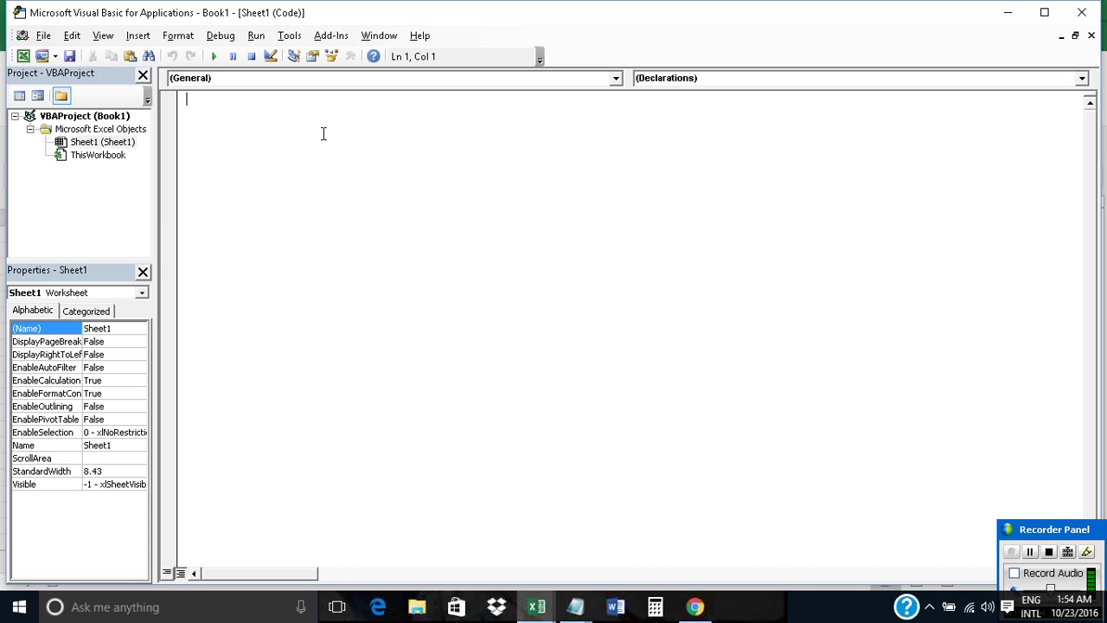
Paste the Worksheet_Change tab-colouring code into Sheet1's module and return to Excel
key(ctrl+v)
right_click(263, 116)
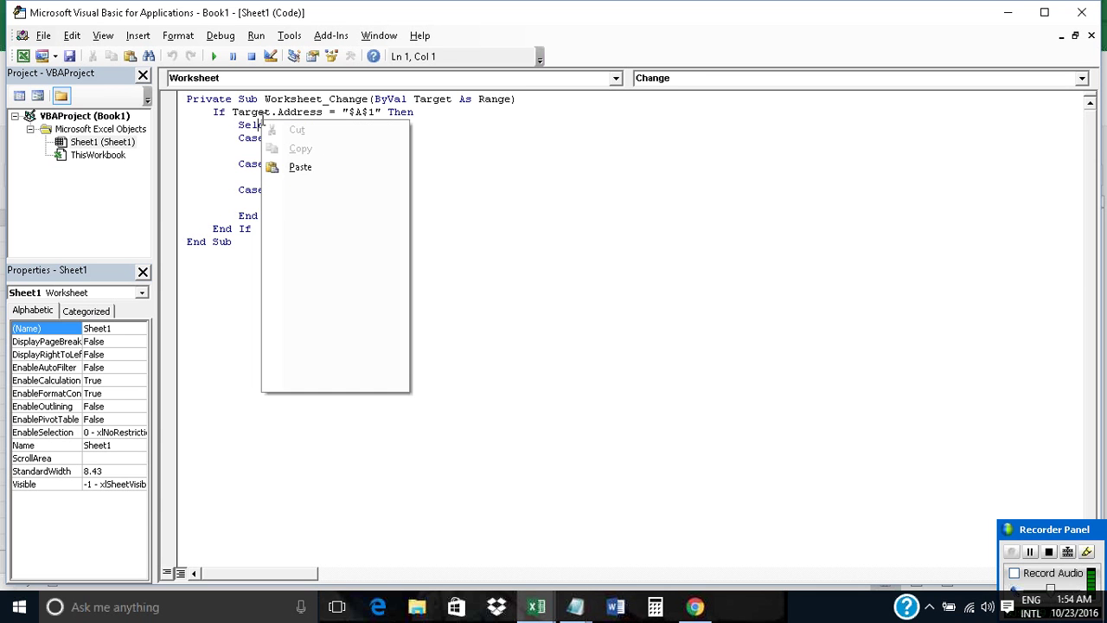
click(228, 288)
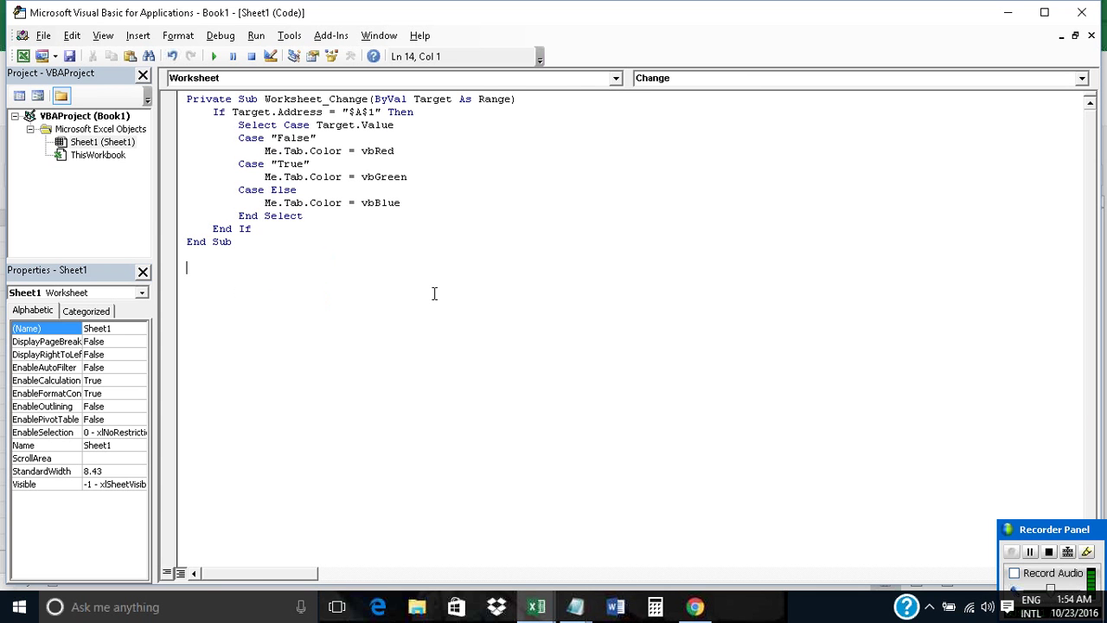
click(536, 608)
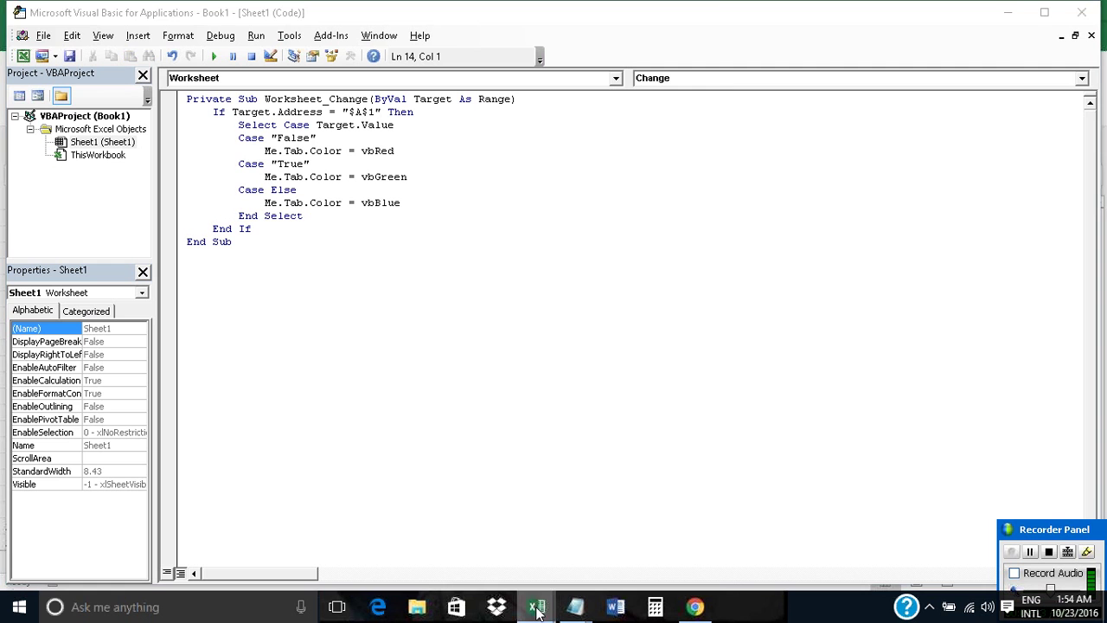
click(536, 608)
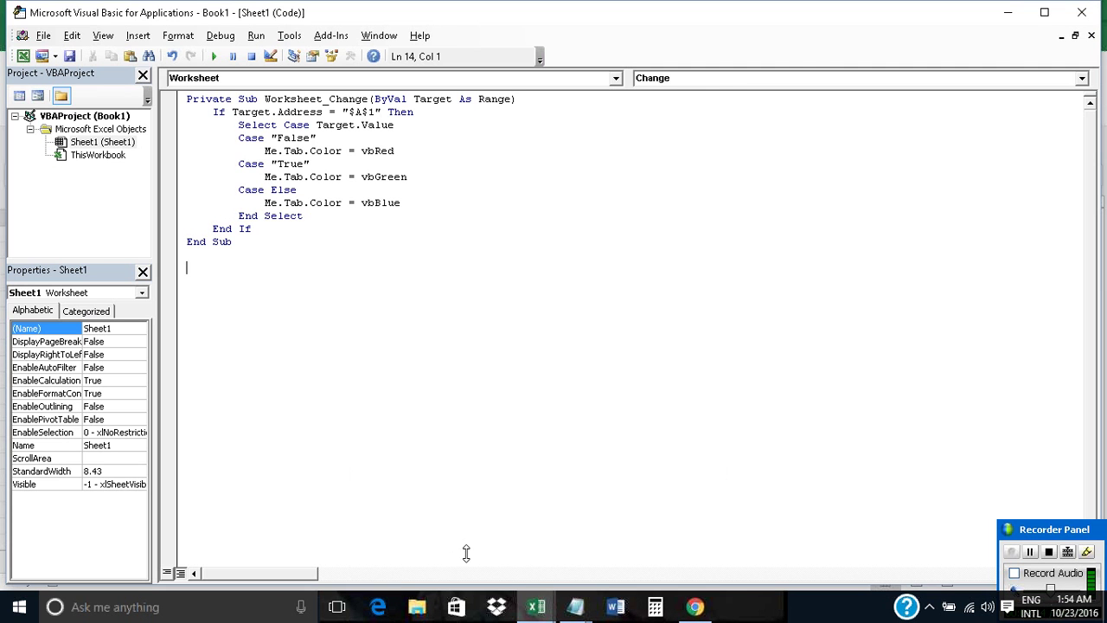
Enter False in cell A1 so the Sheet1 tab turns red
click(537, 609)
click(578, 530)
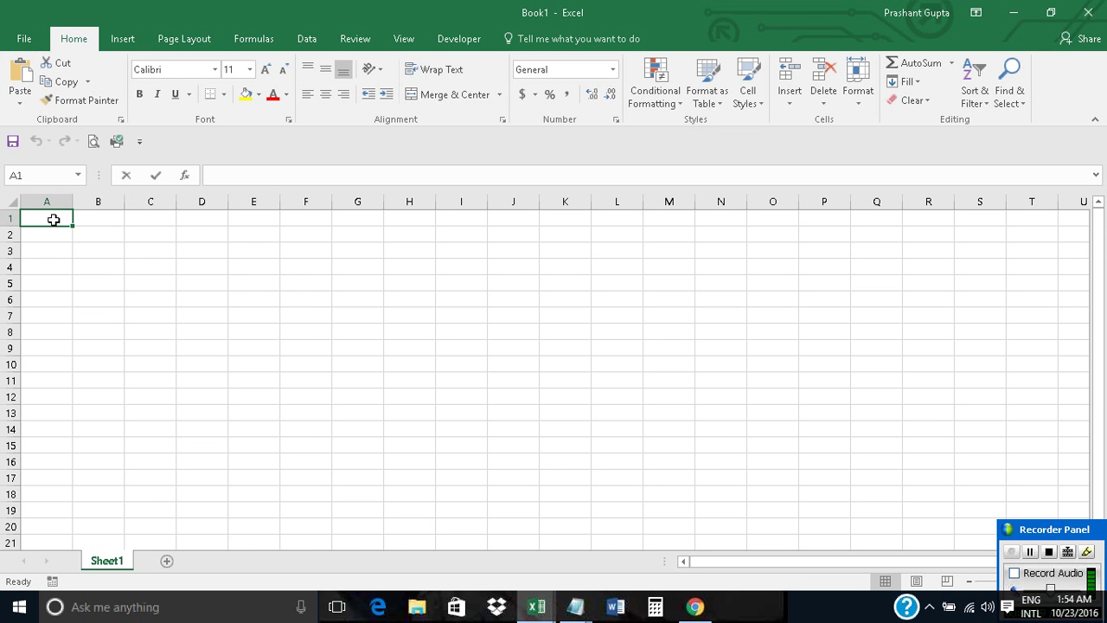
double_click(53, 220)
text(Fa)
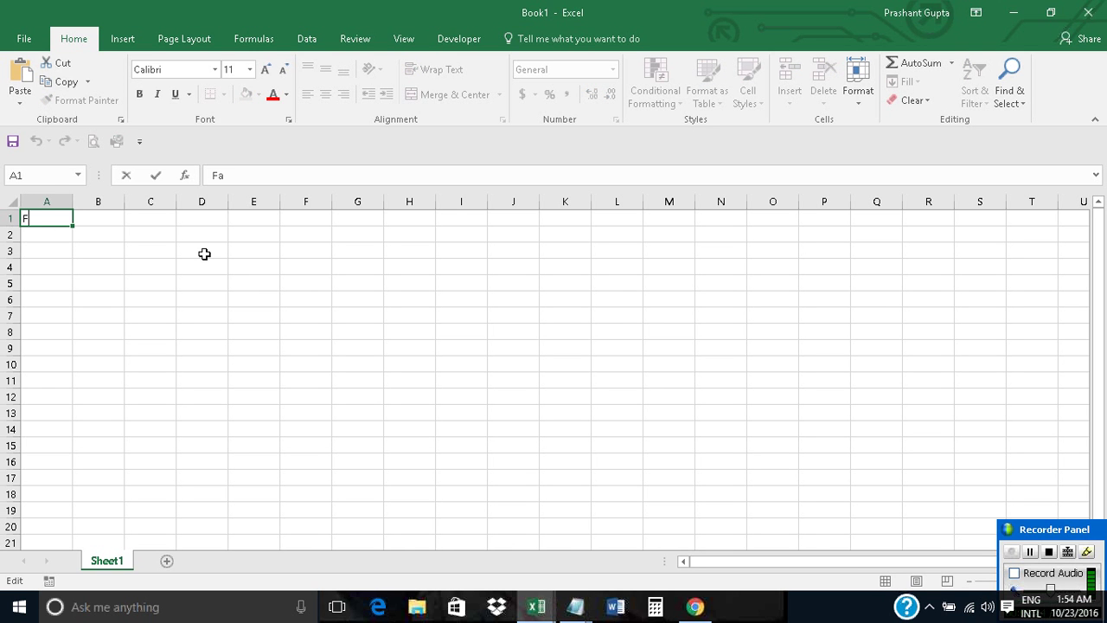
text(lse)
key(ctrl+Return)
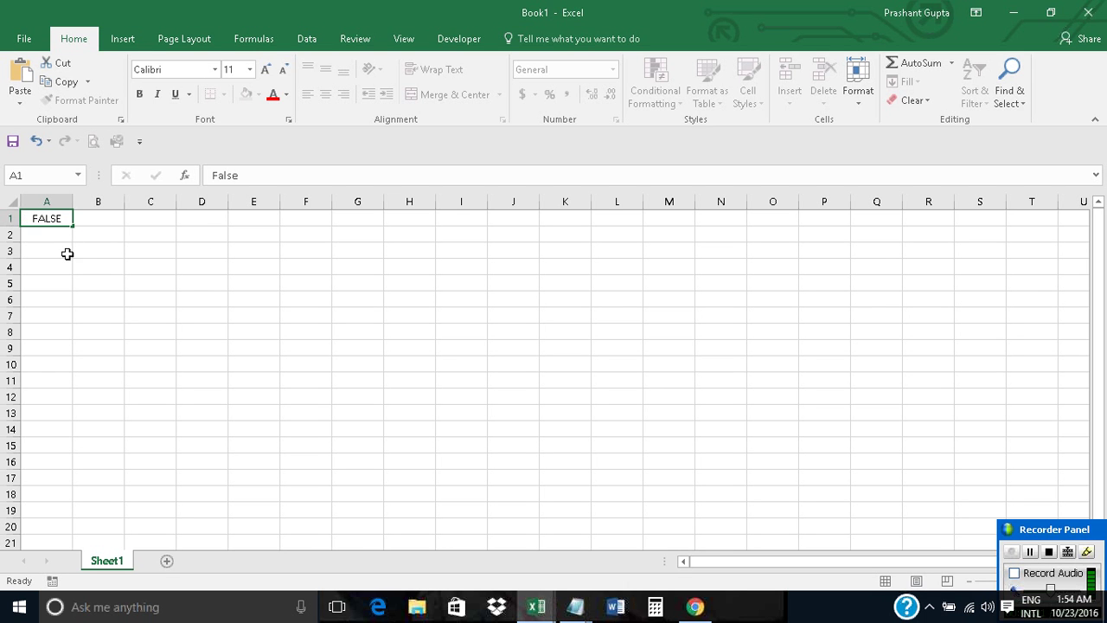
Change A1 to True (green tab), then to a name, turning the tab blue
click(68, 253)
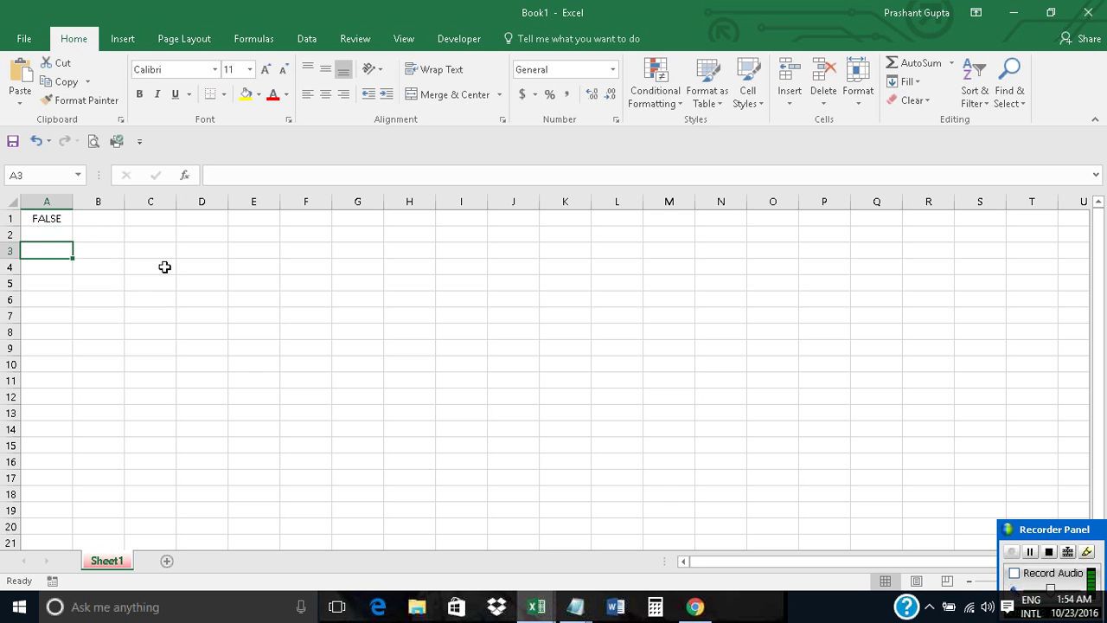
click(55, 218)
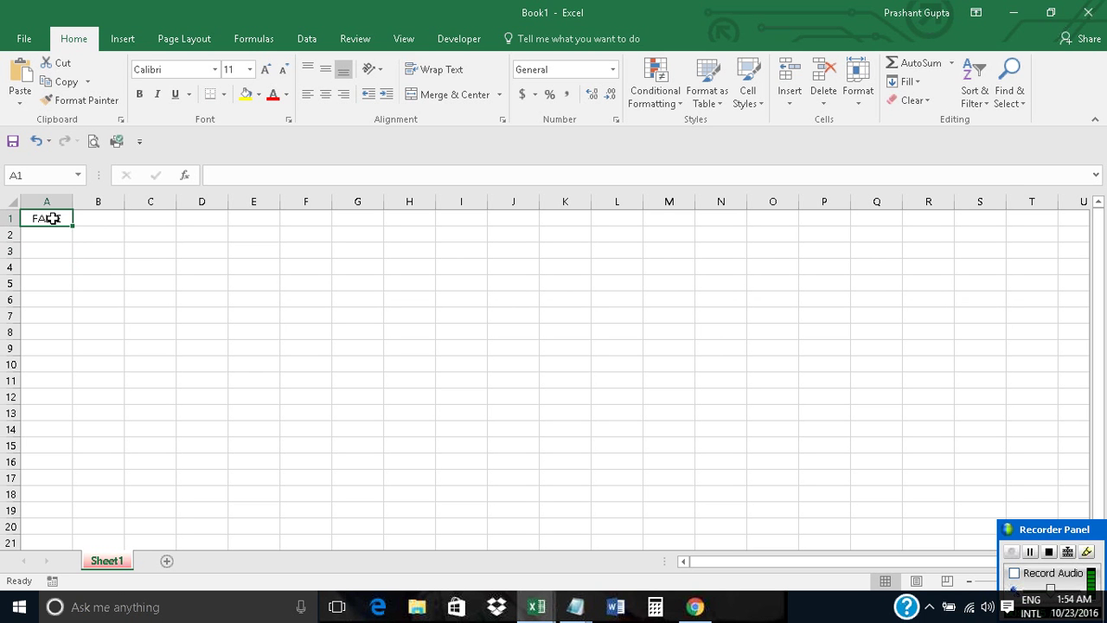
key(BackSpace)
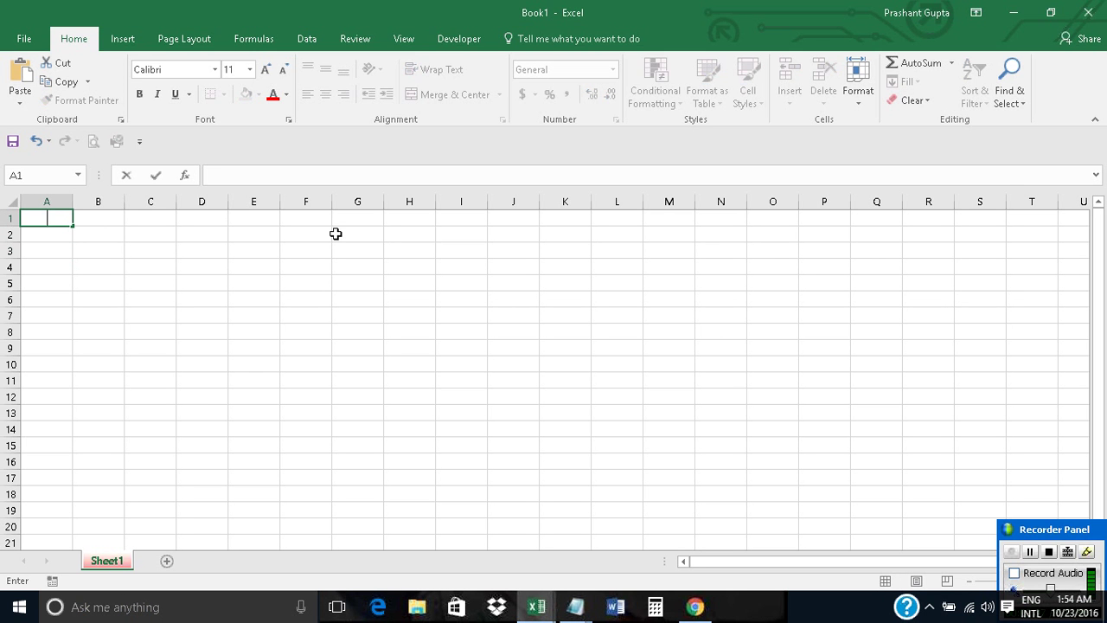
text(Tue)
click(227, 255)
click(62, 218)
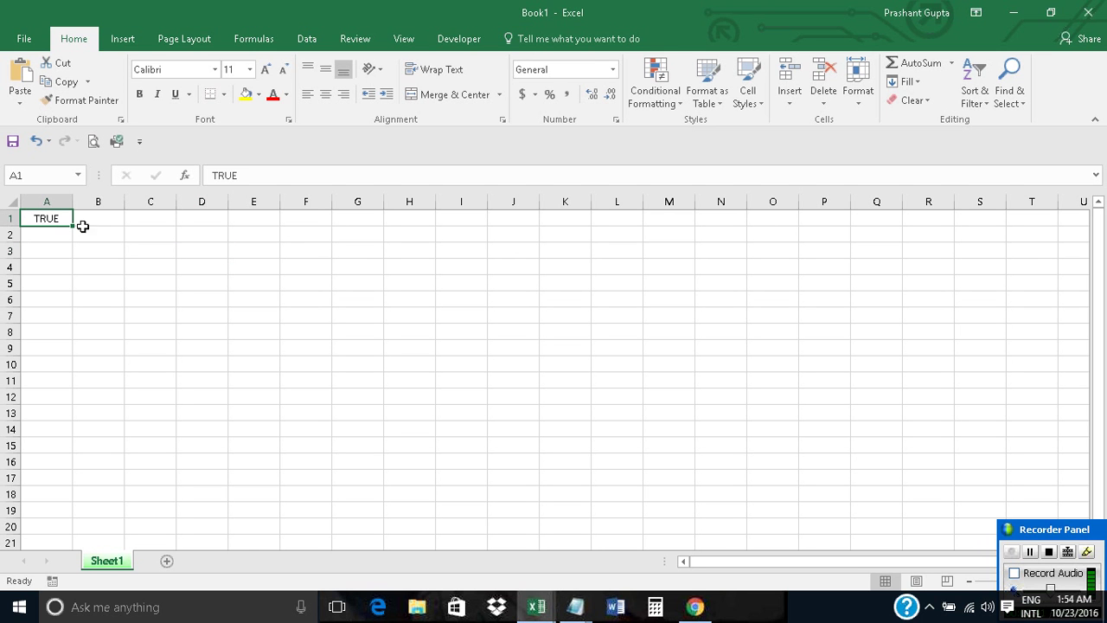
text(Sonia)
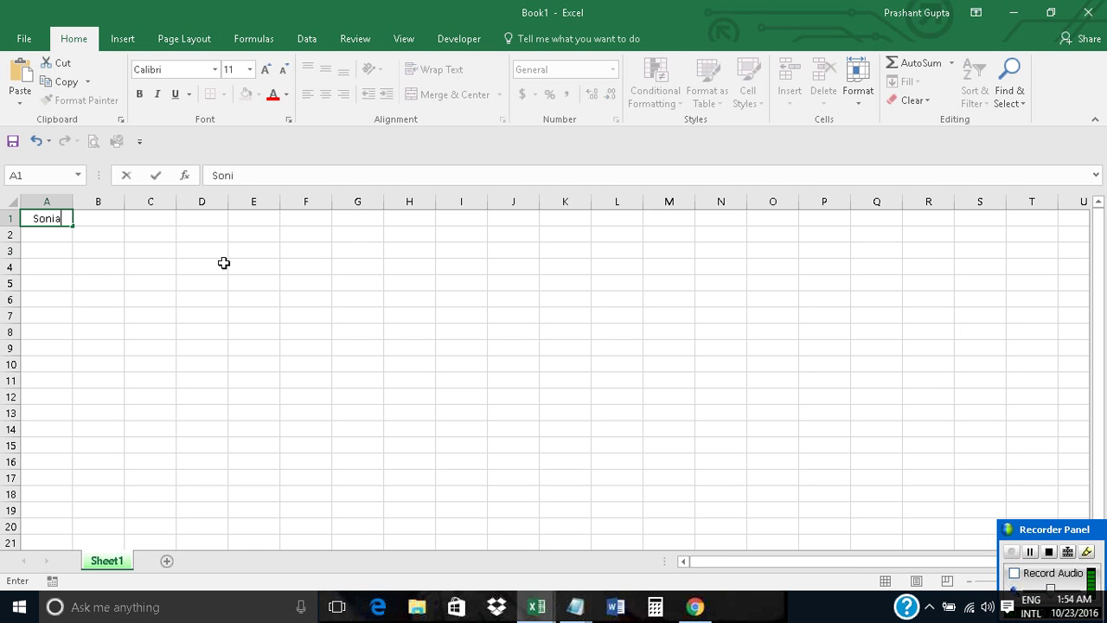
key(Return)
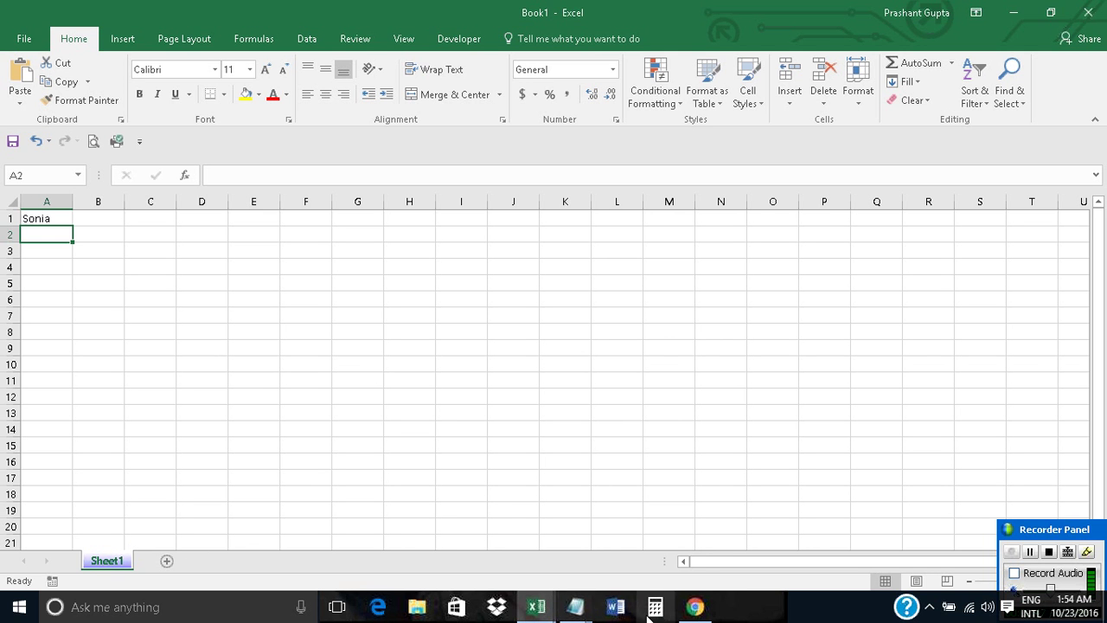
Add 'So, you can see that Sheet tab color changed as per the above mentioned rule.'
click(578, 612)
click(521, 512)
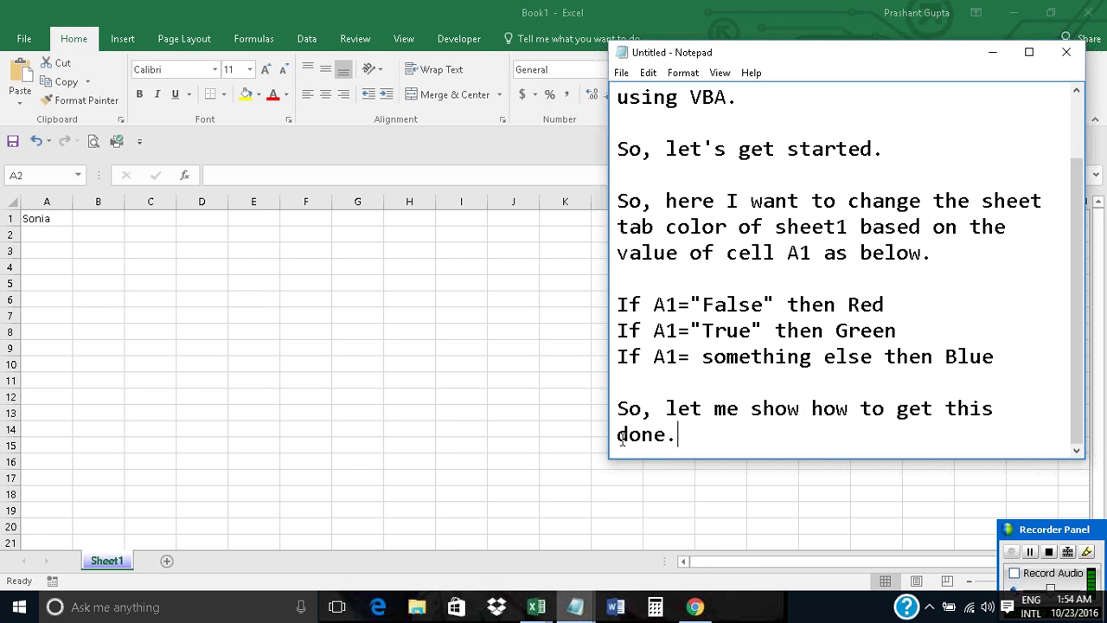
key(Return)
key(Return)
text(So)
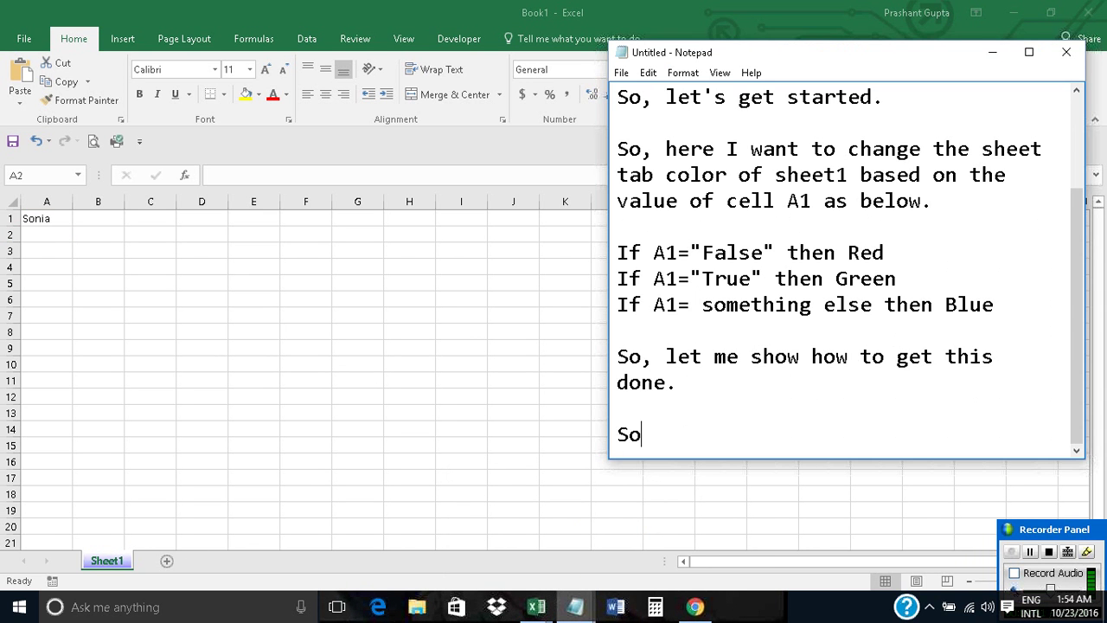
text(, you can se)
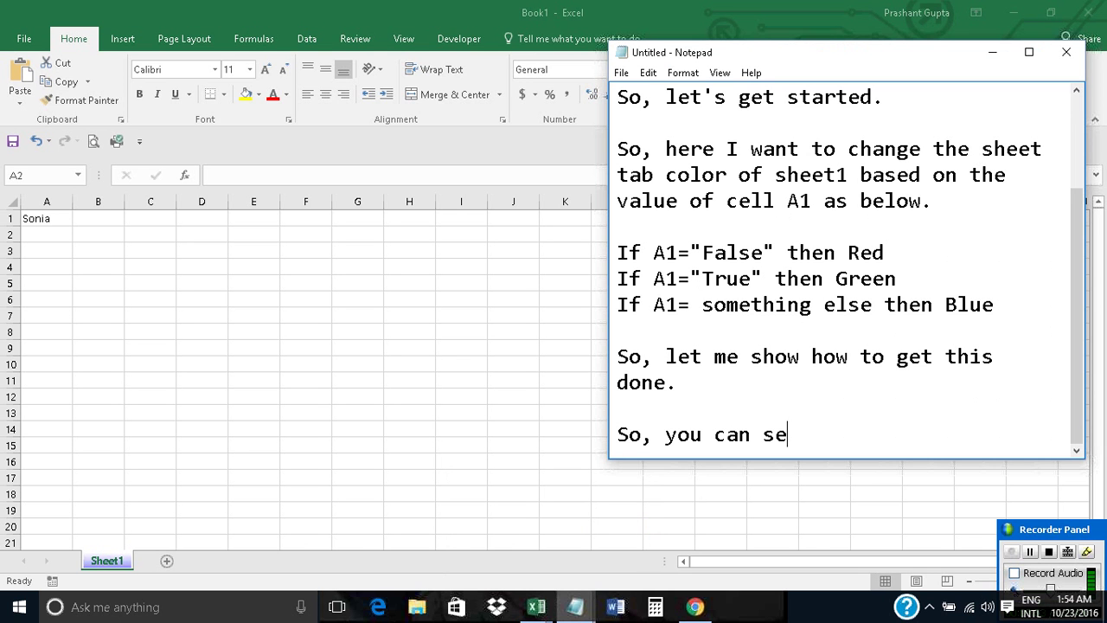
text(e that Shee)
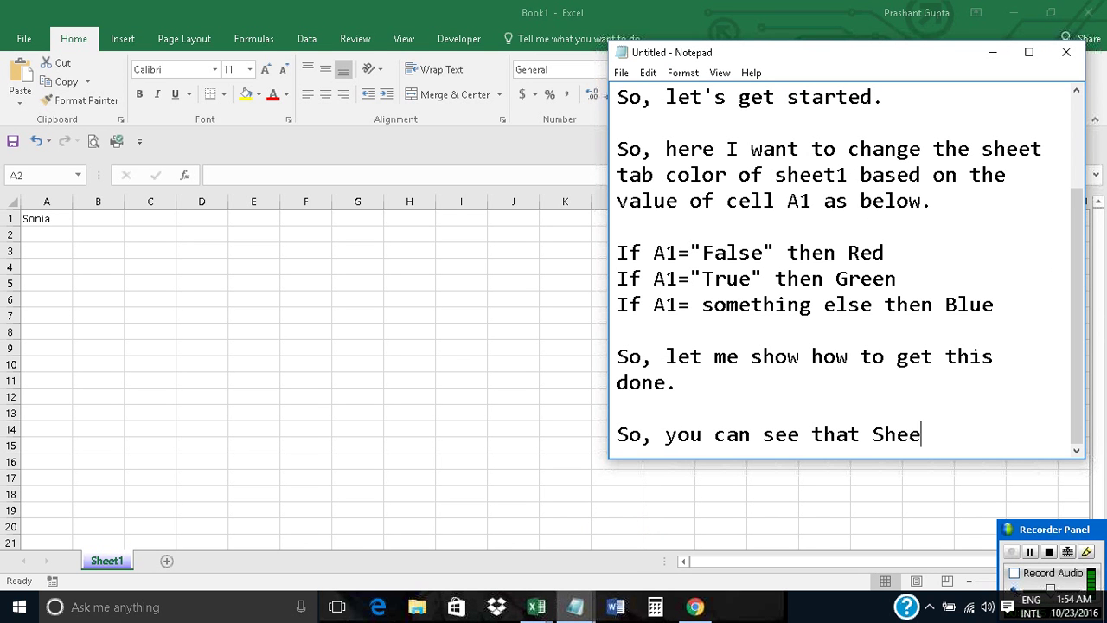
text(t tab colo)
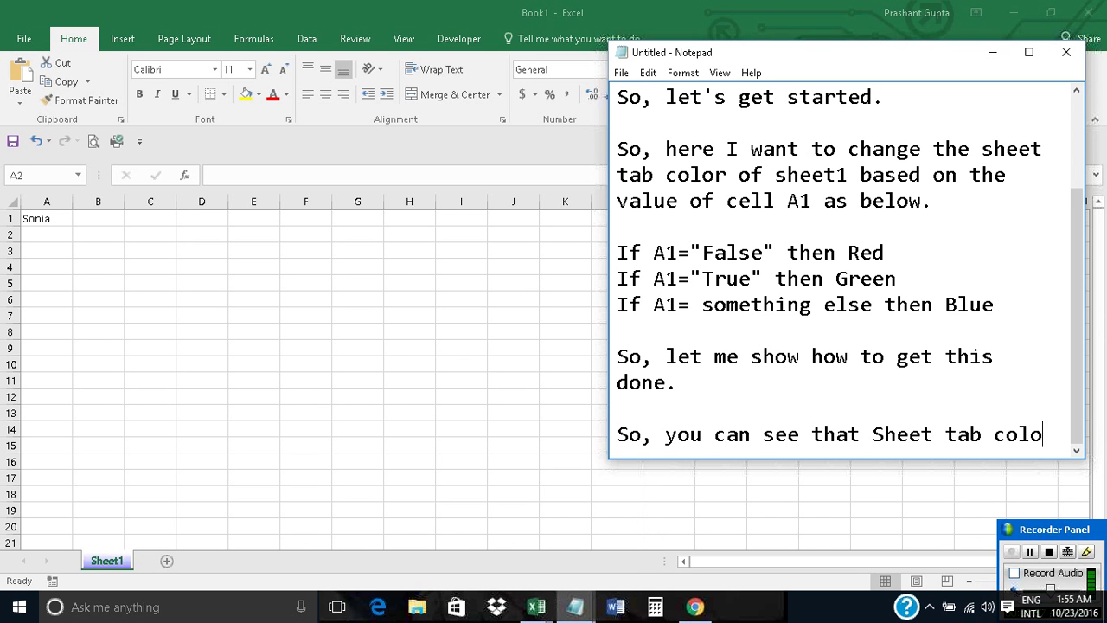
text(r change)
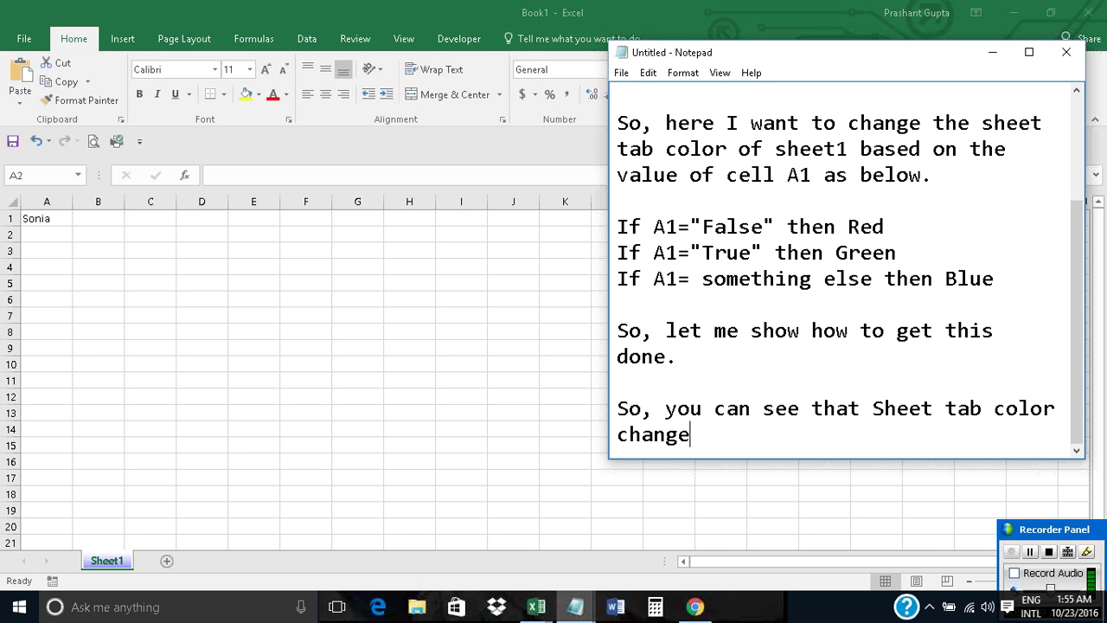
text(d as per the)
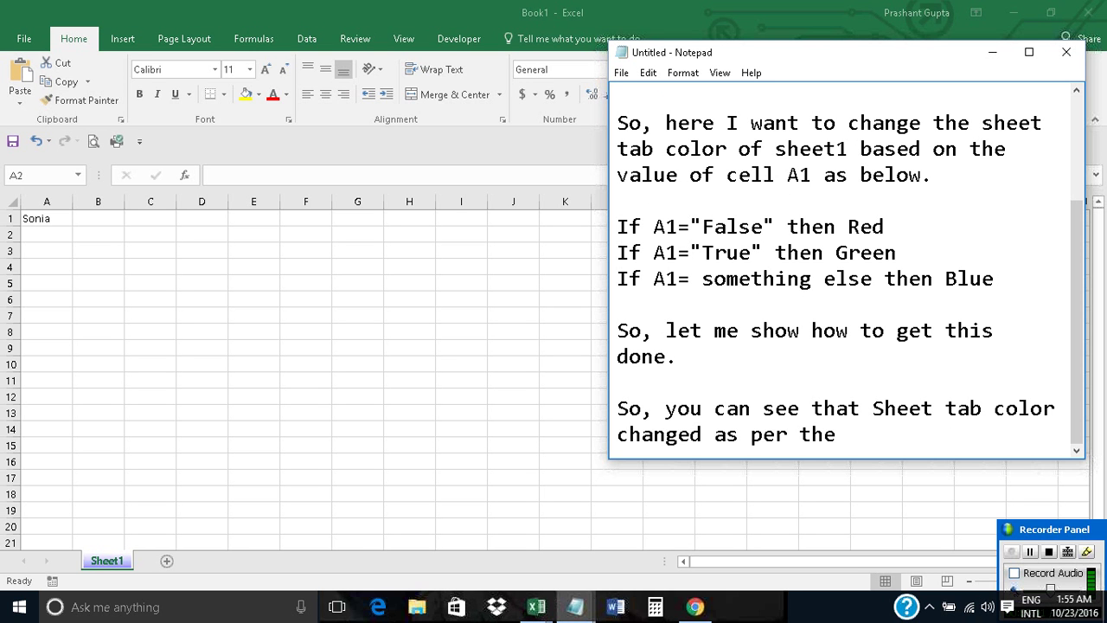
text( above me)
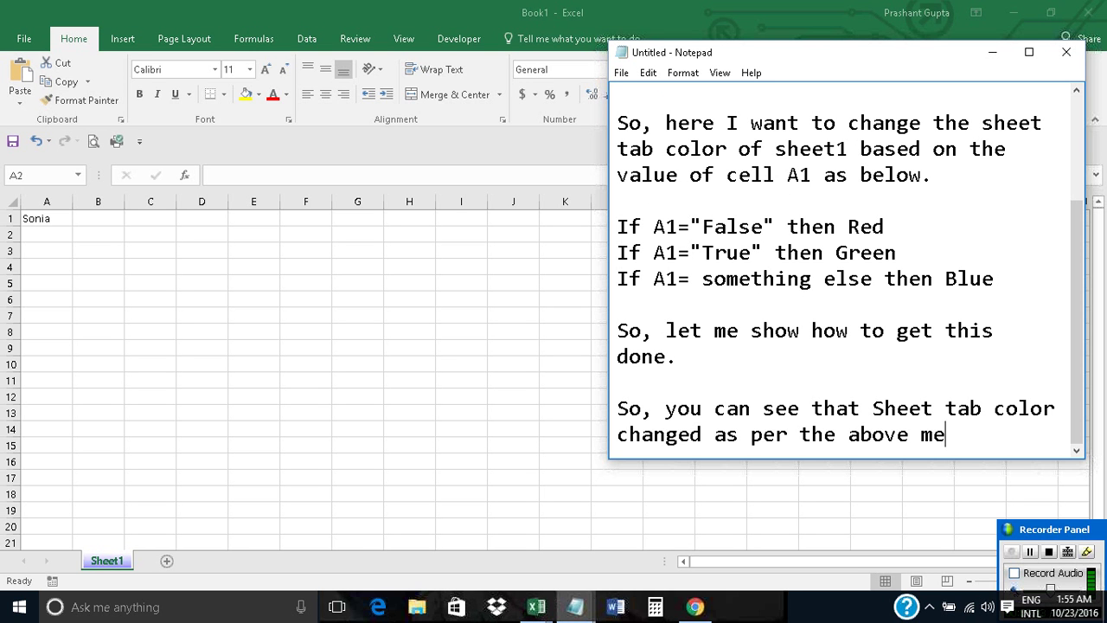
text(nto)
key(BackSpace)
text(ioned)
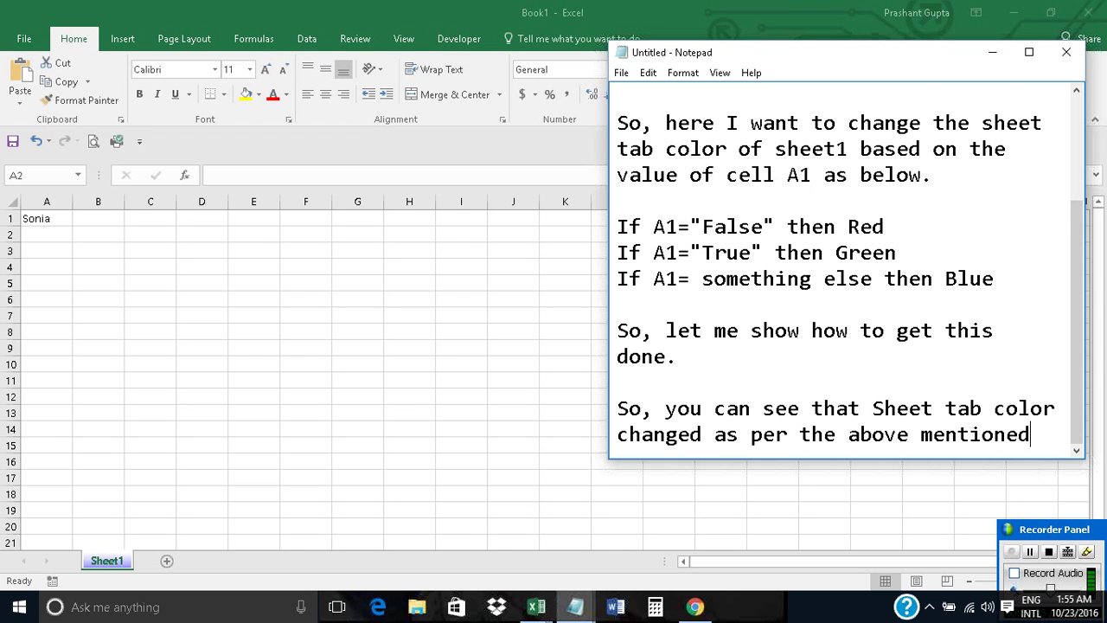
key(Return)
text(rule.)
End the notes with 'And, with that we are done'
key(Return)
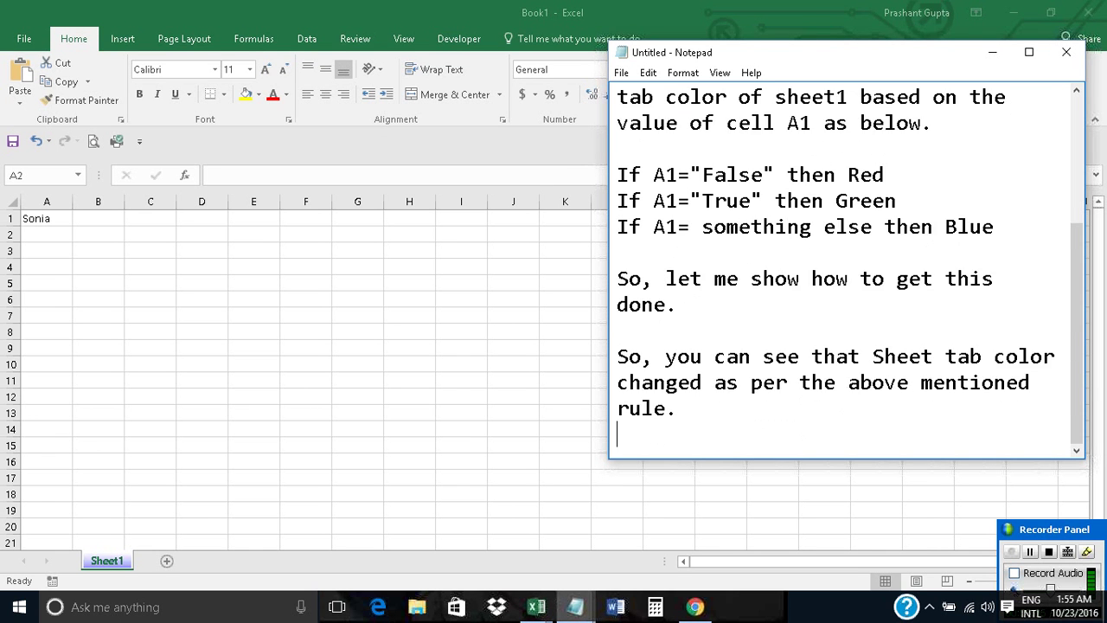
key(Return)
text(And)
key(BackSpace)
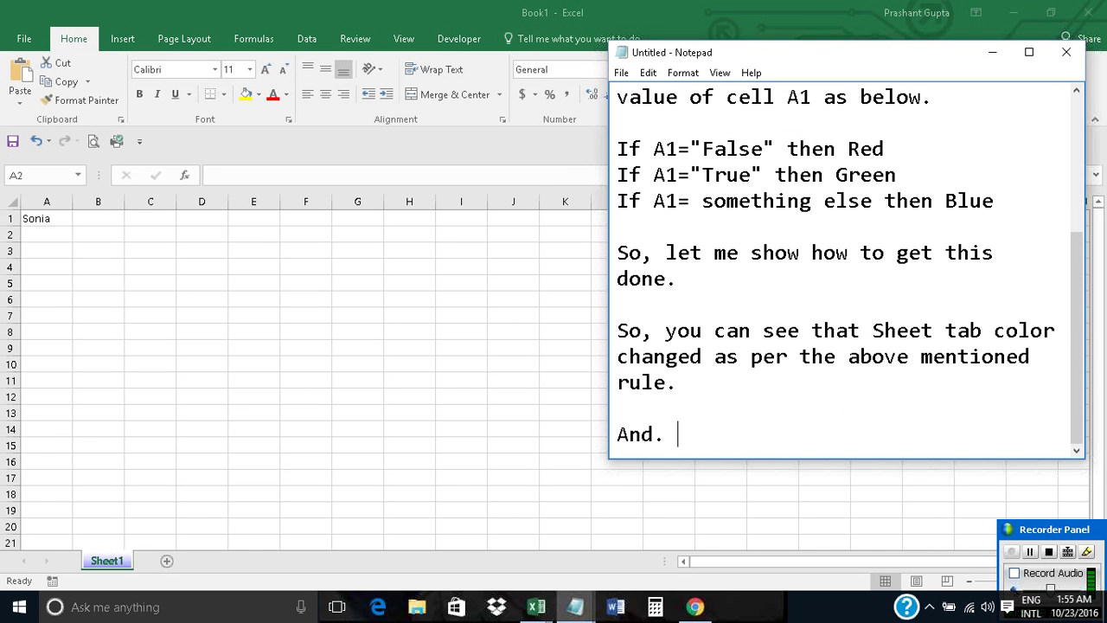
key(BackSpace)
key(BackSpace)
key(BackSpace)
text(d, with)
text( that we are done)
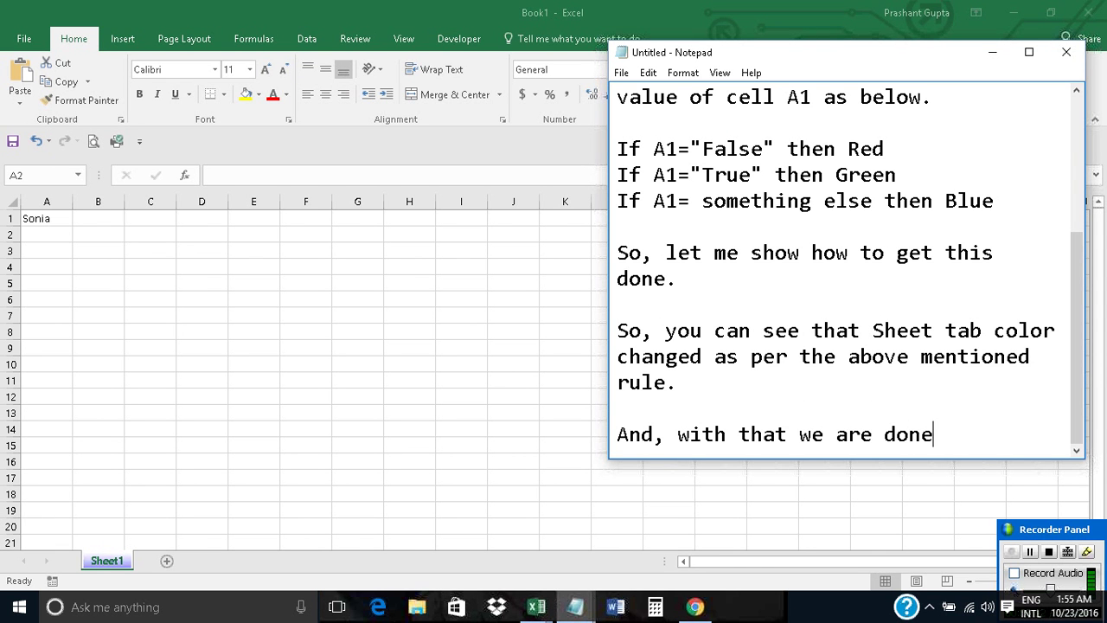